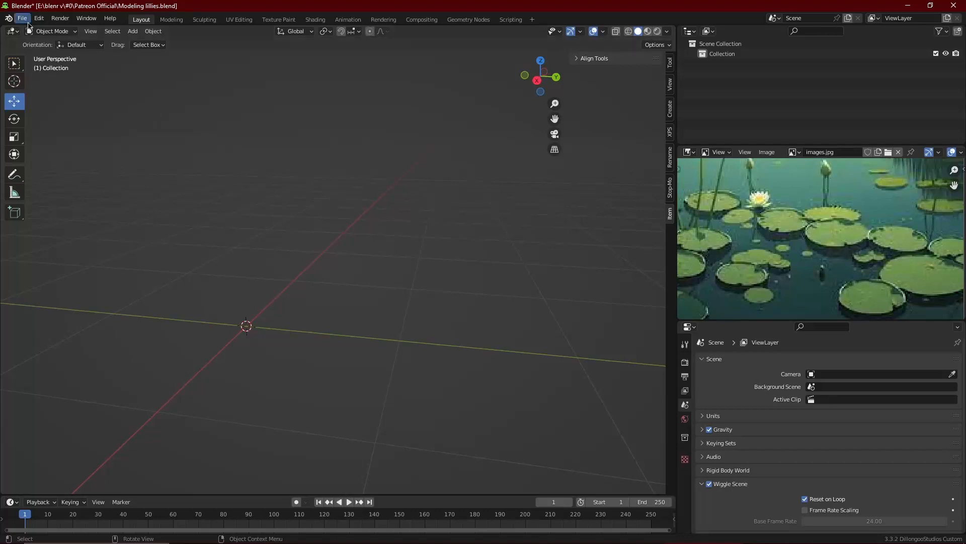
# - Add a circle mesh with 15 vertices and a 1 m radius at the world origin
pyautogui.hotkey('shift', 'a')
pyautogui.moveTo(383, 211)
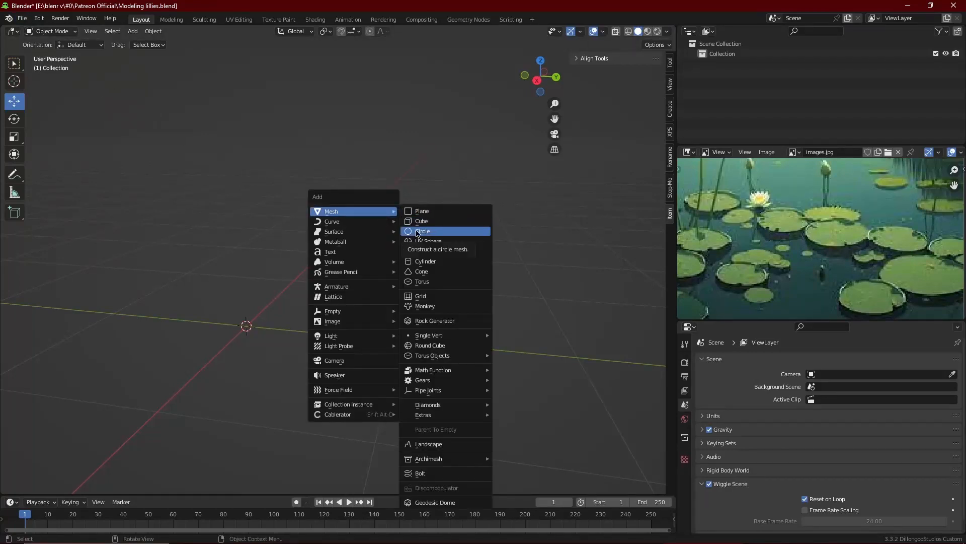
pyautogui.click(417, 233)
pyautogui.moveTo(323, 296); pyautogui.dragTo(333, 328, button='middle')
# - Fill the circle with a face and extrude it upward about 0.07 m into a thin disc
pyautogui.hotkey('ctrl', 'Tab')
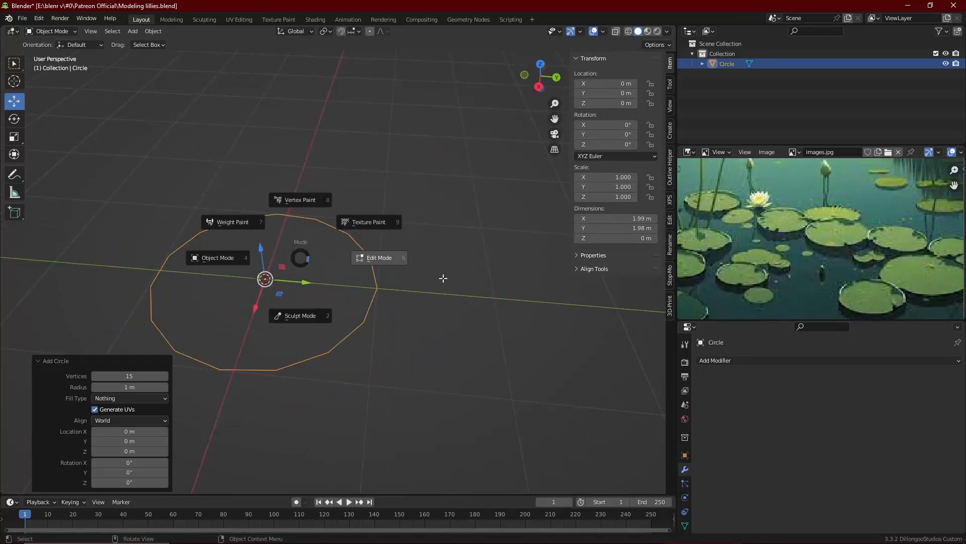
pyautogui.click(378, 259)
pyautogui.moveTo(377, 268); pyautogui.dragTo(363, 222, button='middle')
pyautogui.press('f')
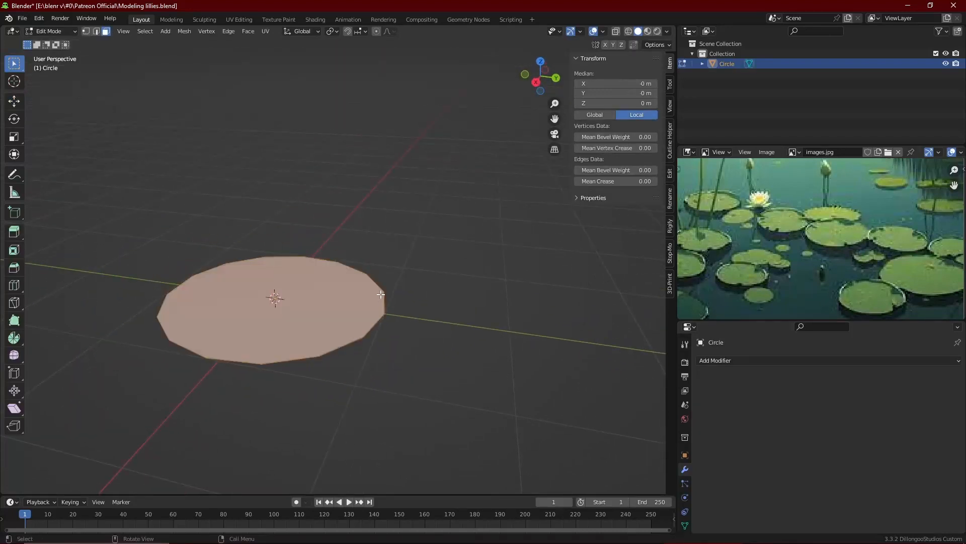
pyautogui.press('e')
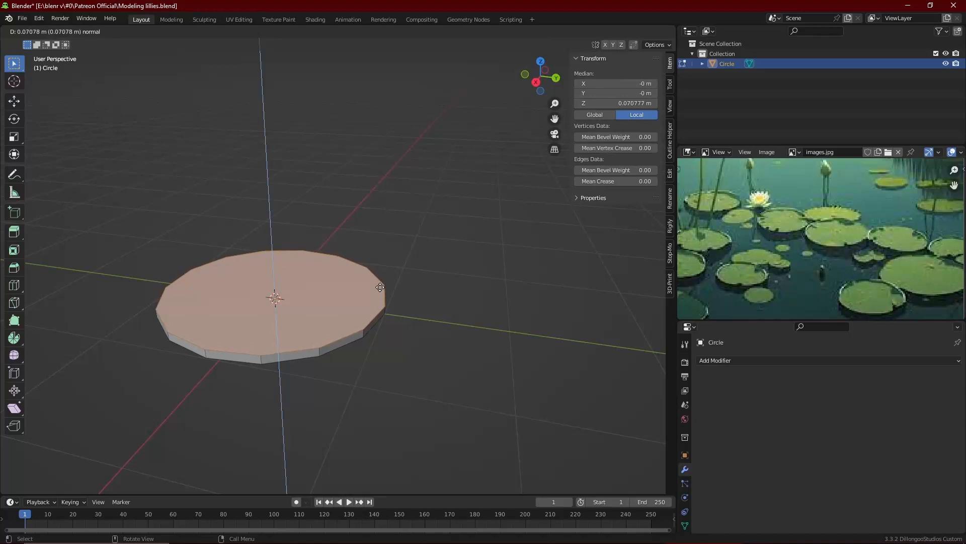
pyautogui.click(380, 286)
# - Leave mesh editing and add a Subdivision Surface modifier to the disc
pyautogui.press('Tab')
pyautogui.click(935, 362)
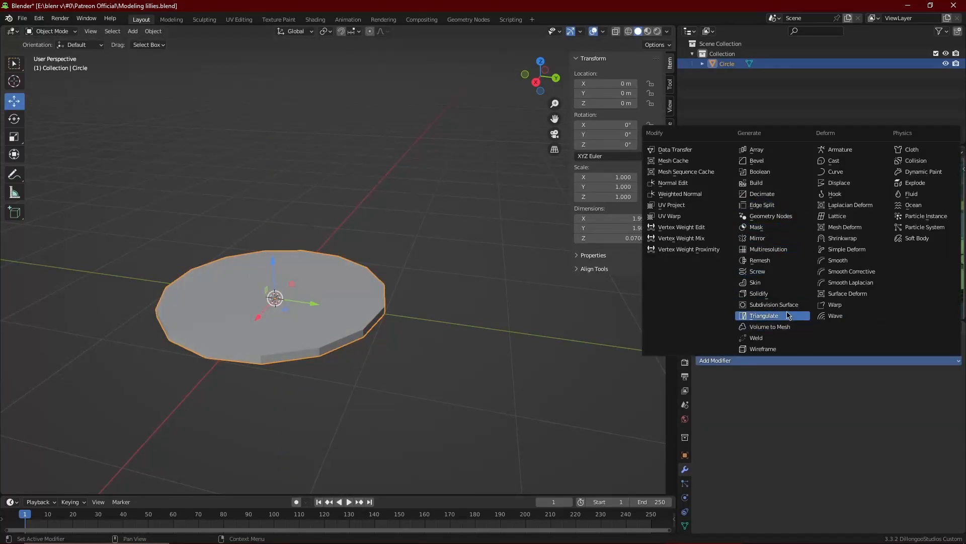
pyautogui.click(774, 305)
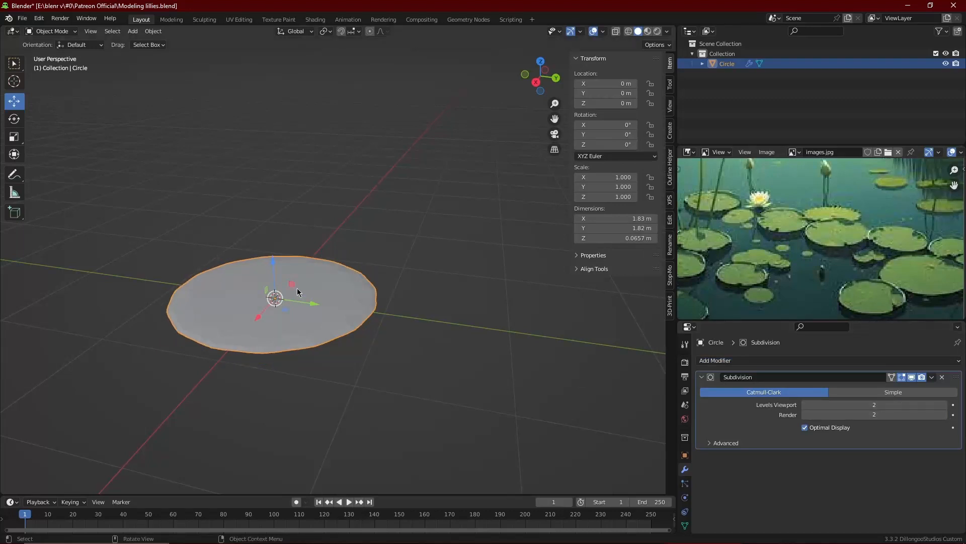
# - Inset the disc's top face about 0.04 m and extrude it down about 0.03 m to form a raised rim
pyautogui.press('Tab')
pyautogui.moveTo(425, 268); pyautogui.dragTo(391, 258, button='middle')
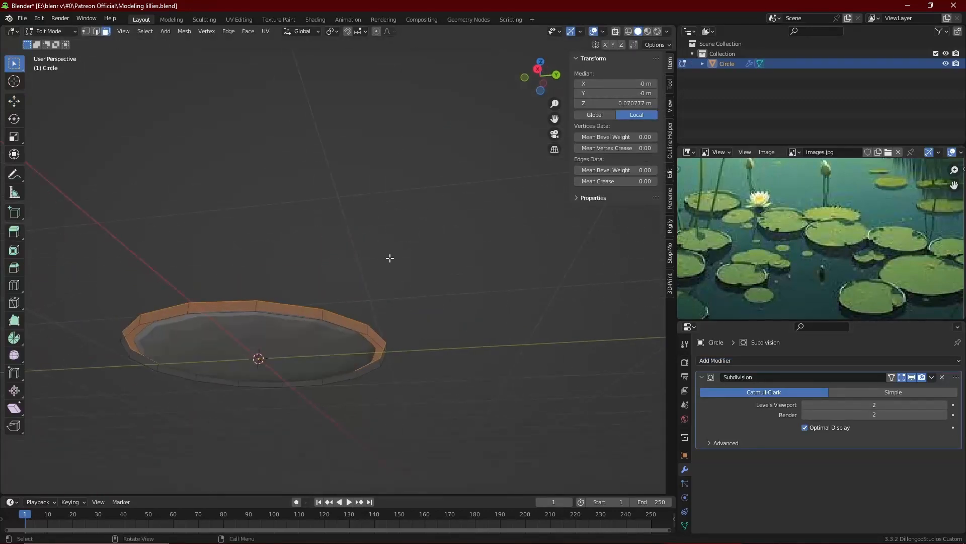
pyautogui.click(334, 346)
pyautogui.moveTo(335, 346); pyautogui.dragTo(349, 372, button='middle')
pyautogui.click(326, 322)
pyautogui.scroll(3, 327, 322)
pyautogui.moveTo(333, 322); pyautogui.dragTo(361, 347, button='middle')
pyautogui.press('i')
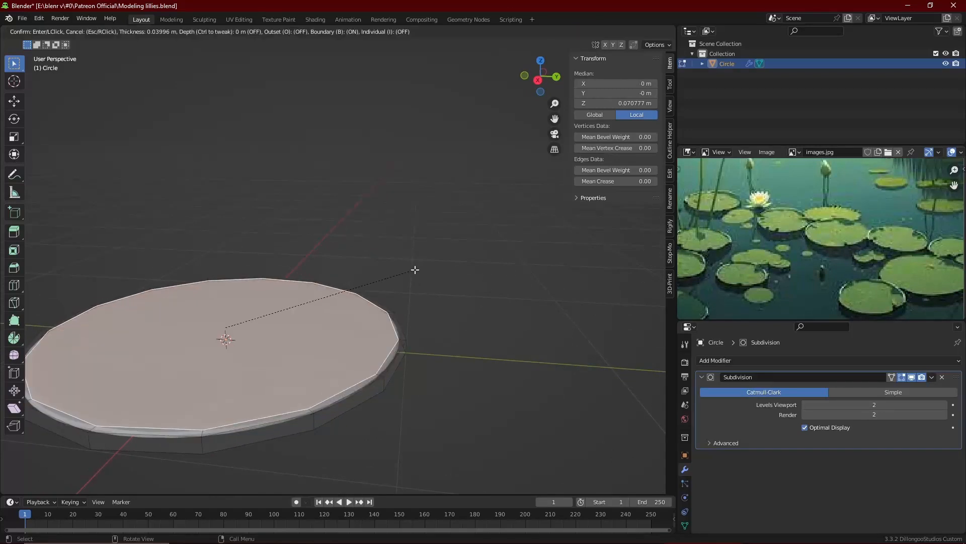
pyautogui.click(414, 270)
pyautogui.press('e')
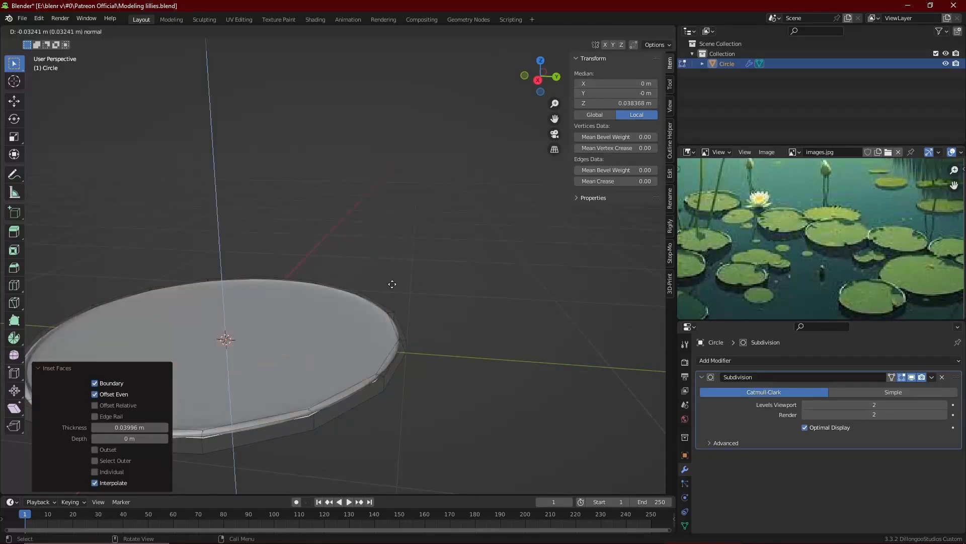
pyautogui.click(393, 284)
# - Set the mean crease of the sunken top face to 0.67 and inset that face once more
pyautogui.moveTo(629, 180); pyautogui.dragTo(670, 181)
pyautogui.moveTo(352, 221); pyautogui.dragTo(481, 204, button='middle')
pyautogui.press('i')
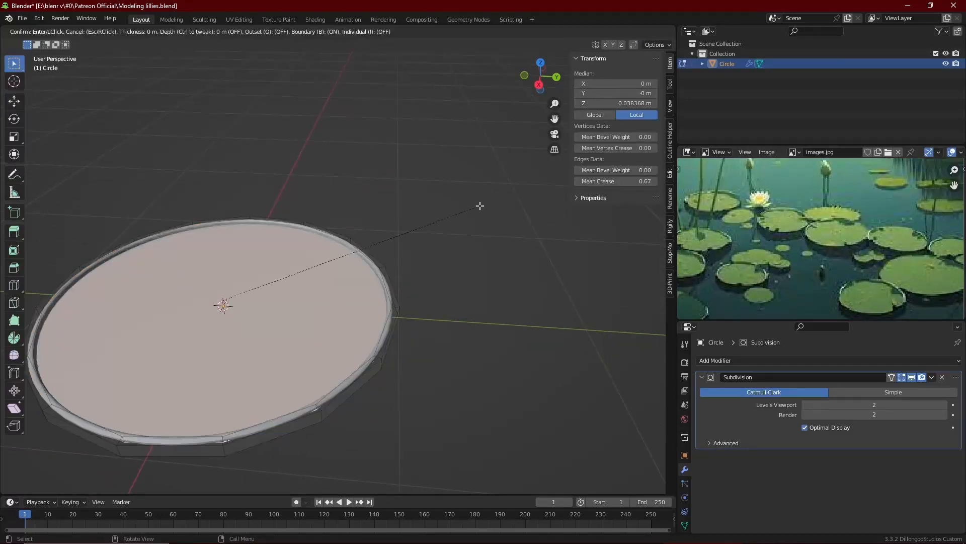
pyautogui.click(476, 208)
pyautogui.press('Tab')
# - Deselect the disc and save the Blender file
pyautogui.click(379, 209)
pyautogui.moveTo(379, 209); pyautogui.dragTo(345, 233, button='middle')
pyautogui.scroll(-4, 346, 234)
pyautogui.hotkey('ctrl', 's')
# - In top view, move the rim vertices just right of the disc's top point inward to cut a notch
pyautogui.press('KP_7')
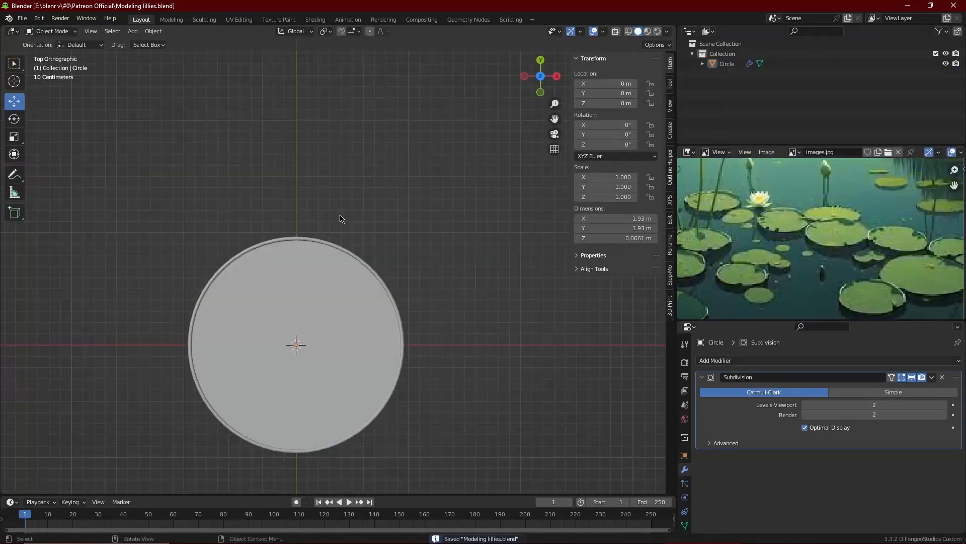
pyautogui.click(315, 303)
pyautogui.press('Tab')
pyautogui.press('1')
pyautogui.hotkey('alt', 'z')
pyautogui.moveTo(379, 212); pyautogui.dragTo(327, 256)
pyautogui.hotkey('alt', 'z')
pyautogui.press('g')
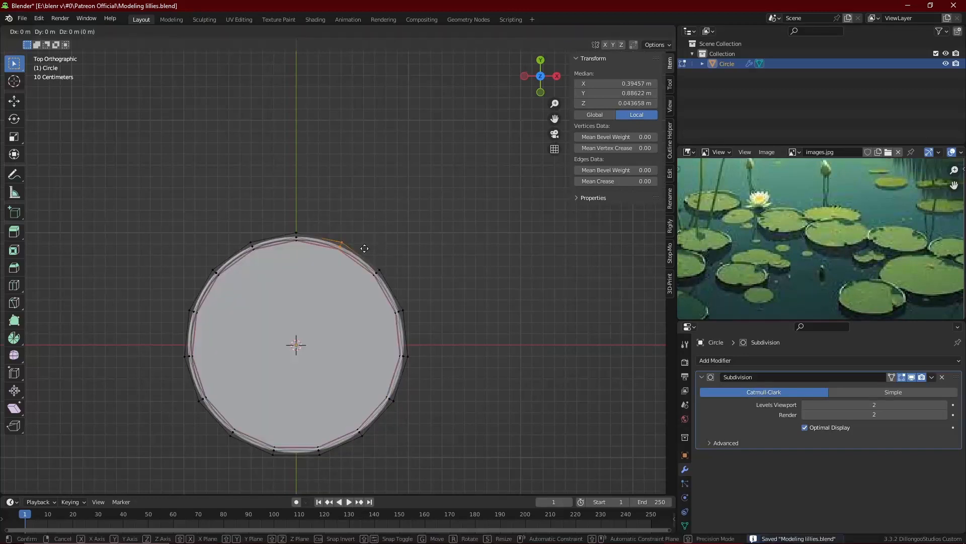
pyautogui.hotkey('shift', 'z')
pyautogui.click(351, 289)
# - Move the rim vertices at the left side of the notch slightly toward the gap
pyautogui.hotkey('alt', 'z')
pyautogui.moveTo(262, 204); pyautogui.dragTo(322, 267)
pyautogui.hotkey('alt', 'z')
pyautogui.press('g')
pyautogui.click(330, 227)
# - Move the rim vertices at the right side of the notch up about 0.22 m, keeping their height
pyautogui.hotkey('alt', 'z')
pyautogui.moveTo(400, 250); pyautogui.dragTo(364, 279)
pyautogui.hotkey('alt', 'z')
pyautogui.press('g')
pyautogui.hotkey('shift', 'z')
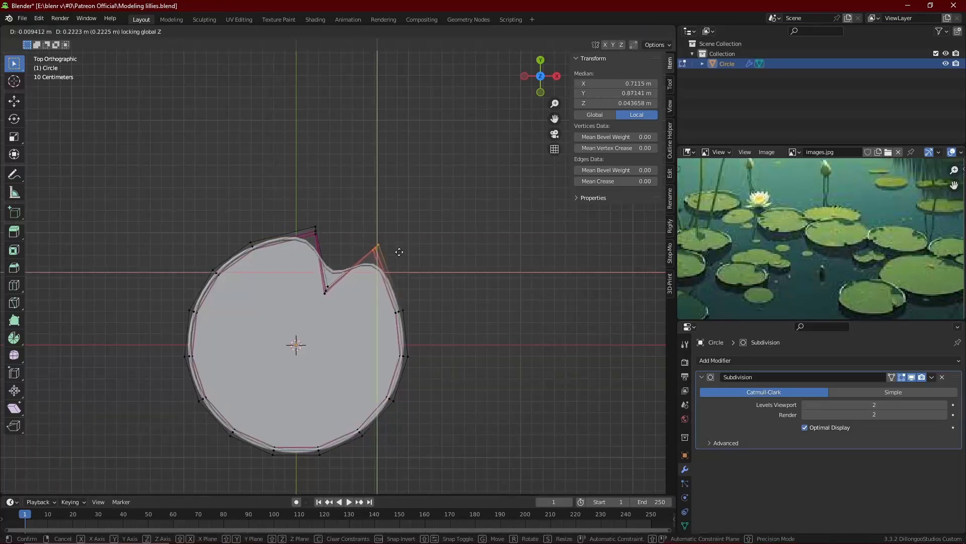
pyautogui.click(400, 253)
pyautogui.hotkey('alt', 'z')
pyautogui.moveTo(414, 291); pyautogui.dragTo(393, 322)
pyautogui.hotkey('alt', 'z')
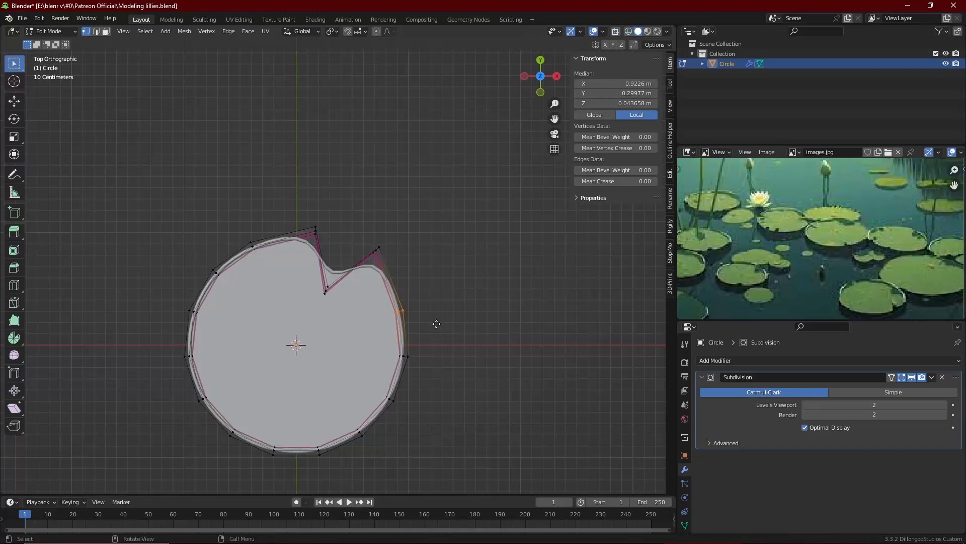
pyautogui.press('Tab')
pyautogui.moveTo(437, 324); pyautogui.dragTo(445, 297, button='middle')
# - Duplicate the lily pad and place the copy beside the original in the positive X direction
pyautogui.press('KP_7')
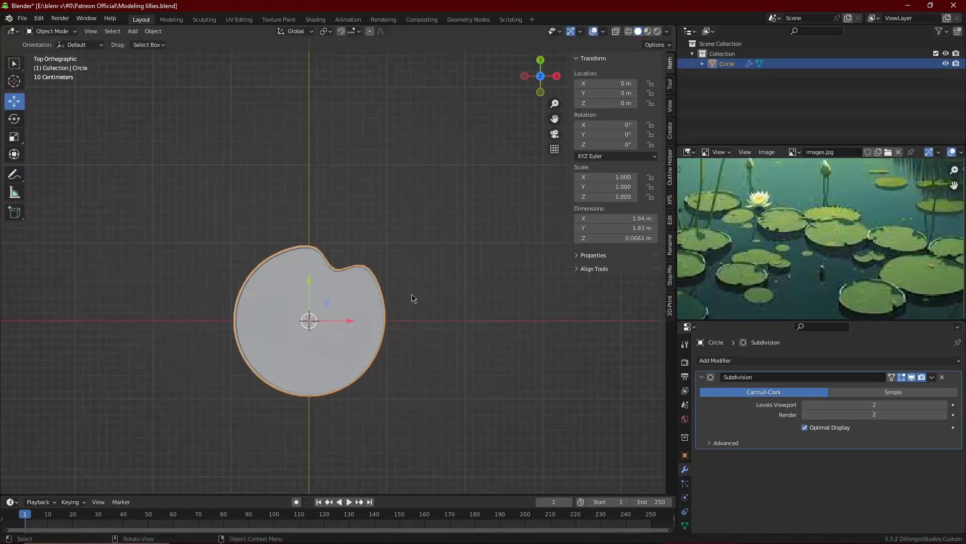
pyautogui.hotkey('shift', 'd')
pyautogui.rightClick(441, 281)
pyautogui.moveTo(352, 321); pyautogui.dragTo(523, 330)
pyautogui.press('s')
pyautogui.click(586, 336)
# - Deepen the copy's notch by moving its inner vertices about 0.02 m left and 0.1 m down
pyautogui.press('Tab')
pyautogui.keyDown('shift'); pyautogui.moveTo(503, 294); pyautogui.dragTo(434, 355, button='middle'); pyautogui.keyUp('shift')
pyautogui.scroll(2, 434, 355)
pyautogui.hotkey('shift', 'z')
pyautogui.moveTo(448, 327); pyautogui.dragTo(427, 372)
pyautogui.hotkey('shift', 'z')
pyautogui.press('g')
pyautogui.click(428, 361)
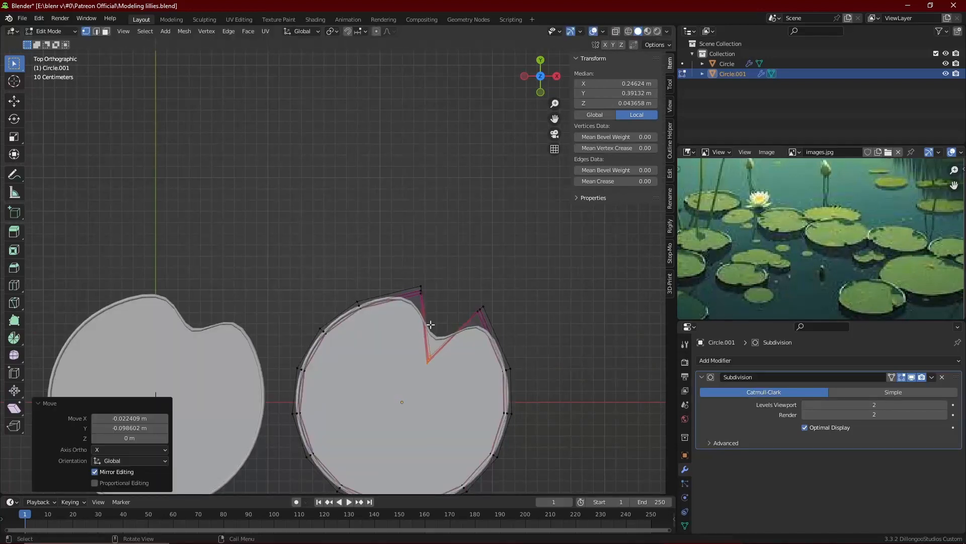
# - Move the vertices at the left side of the copy's notch about 0.21 m up and toward the gap
pyautogui.hotkey('shift', 'z')
pyautogui.moveTo(444, 251); pyautogui.dragTo(372, 312)
pyautogui.press('g')
pyautogui.hotkey('shift', 'z')
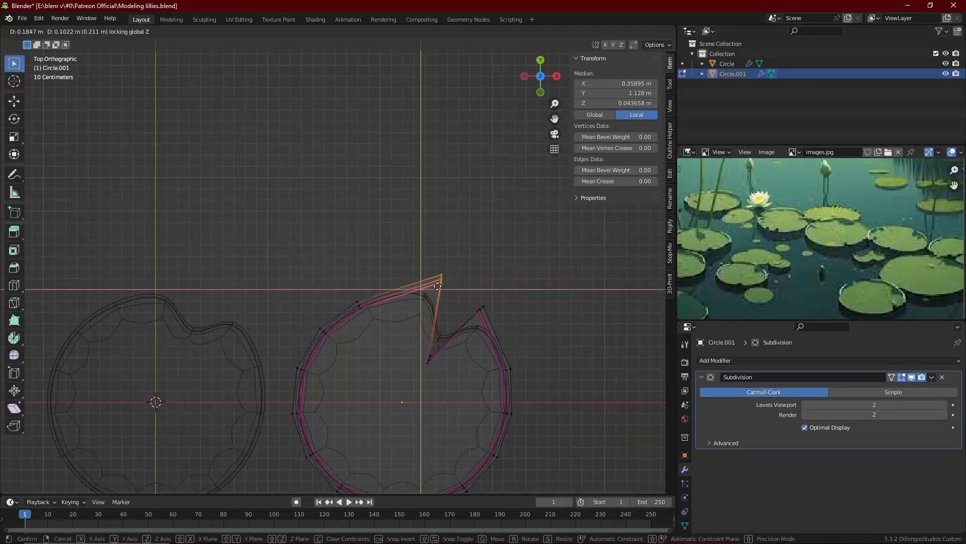
pyautogui.click(392, 300)
# - Move the rim vertices at the copy's right lower side slightly inward along the X axis
pyautogui.hotkey('shift', 'z')
pyautogui.click(496, 458)
pyautogui.keyDown('shift'); pyautogui.moveTo(496, 458); pyautogui.dragTo(492, 375, button='middle'); pyautogui.keyUp('shift')
pyautogui.hotkey('shift', 'z')
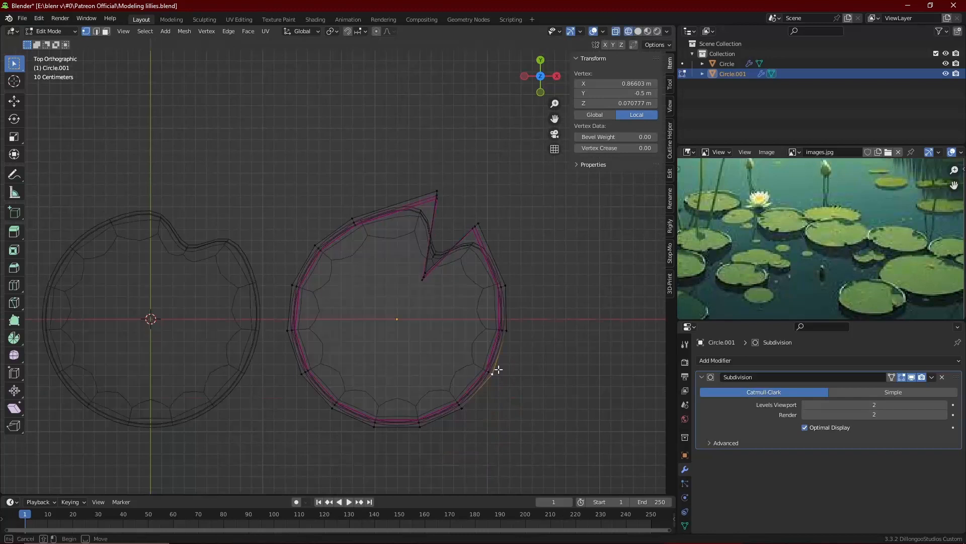
pyautogui.moveTo(478, 358); pyautogui.dragTo(523, 395)
pyautogui.hotkey('shift', 'z')
pyautogui.press('g')
pyautogui.press('x')
pyautogui.click(525, 412)
pyautogui.hotkey('shift', 'z')
# - Enable proportional editing and pull the copy's lower-right rim vertices inward
pyautogui.click(467, 438)
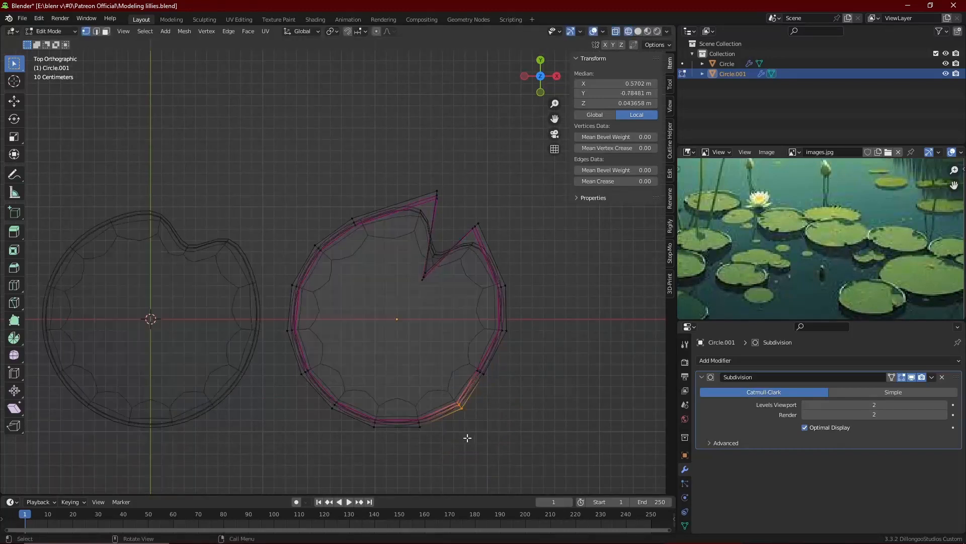
pyautogui.click(389, 31)
pyautogui.hotkey('shift', 'z')
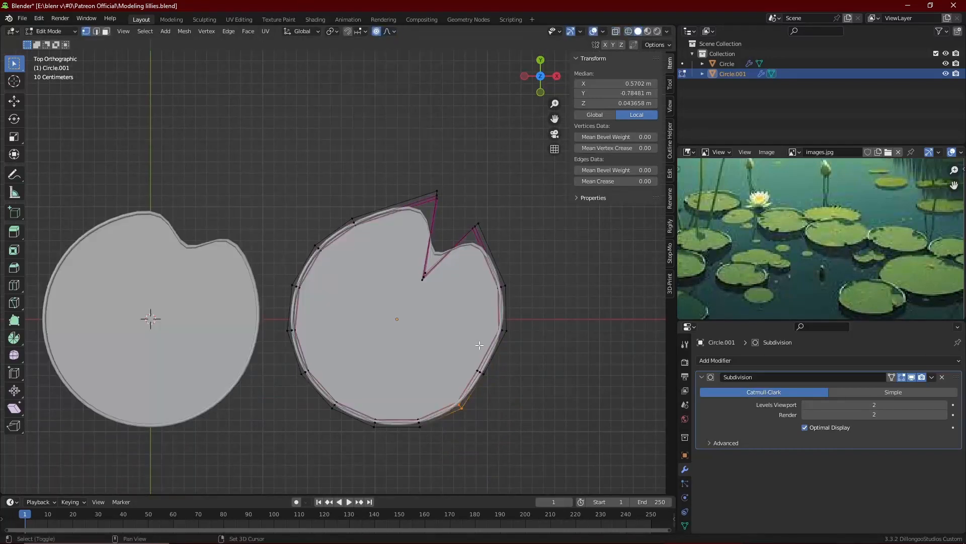
pyautogui.press('g')
pyautogui.click(476, 375)
# - Pull the copy's lower-left rim vertices inward with proportional editing and leave mesh editing
pyautogui.hotkey('shift', 'z')
pyautogui.moveTo(298, 425); pyautogui.dragTo(377, 378)
pyautogui.hotkey('shift', 'z')
pyautogui.press('g')
pyautogui.click(377, 378)
pyautogui.press('Tab')
# - Deselect the reshaped copy and save the Blender file
pyautogui.scroll(-4, 375, 383)
pyautogui.hotkey('shift', 'z')
pyautogui.moveTo(373, 384); pyautogui.dragTo(280, 330, button='middle')
pyautogui.click(381, 268)
pyautogui.hotkey('shift', 'z')
pyautogui.hotkey('ctrl', 's')
# - Duplicate the original lily pad and move the copy about 2.35 m in the negative X direction
pyautogui.click(281, 331)
pyautogui.hotkey('shift', 'd')
pyautogui.rightClick(294, 327)
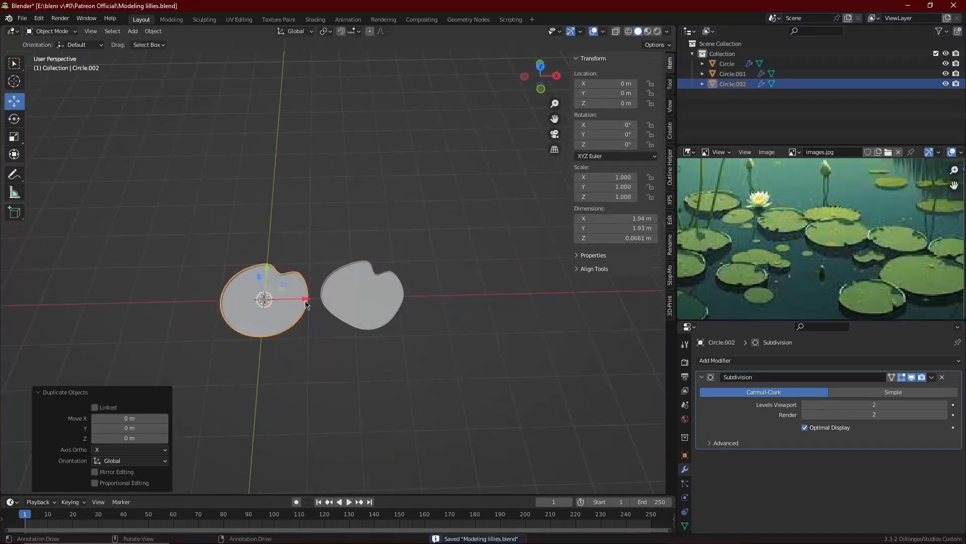
pyautogui.moveTo(304, 302); pyautogui.dragTo(207, 303)
# - Make the third pad's notch shallower by moving its inner vertices outward about 0.27 m with proportional editing
pyautogui.press('Tab')
pyautogui.press('KP_7')
pyautogui.hotkey('shift', 'z')
pyautogui.click(169, 264)
pyautogui.hotkey('shift', 'z')
pyautogui.press('g')
pyautogui.hotkey('shift', 'z')
pyautogui.scroll(5, 183, 277)
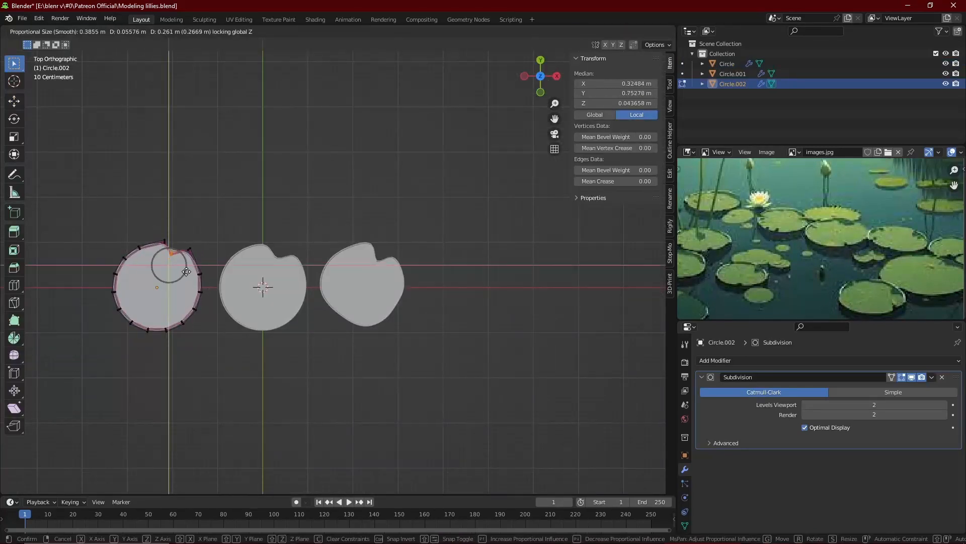
pyautogui.click(187, 270)
pyautogui.press('Tab')
pyautogui.click(184, 241)
# - Reshape the third pad's lower edge by moving its bottom rim vertices with proportional editing, keeping their height
pyautogui.keyDown('shift'); pyautogui.moveTo(268, 280); pyautogui.dragTo(302, 275, button='middle'); pyautogui.keyUp('shift')
pyautogui.scroll(3, 332, 282)
pyautogui.press('Tab')
pyautogui.hotkey('shift', 'z')
pyautogui.moveTo(199, 391); pyautogui.dragTo(218, 348)
pyautogui.hotkey('shift', 'z')
pyautogui.press('g')
pyautogui.hotkey('shift', 'z')
pyautogui.click(216, 377)
# - Move the third pad's upper-left rim vertices inward, keeping their height, and leave mesh editing
pyautogui.hotkey('shift', 'z')
pyautogui.moveTo(134, 252); pyautogui.dragTo(187, 288)
pyautogui.hotkey('shift', 'z')
pyautogui.press('g')
pyautogui.hotkey('shift', 'z')
pyautogui.click(207, 289)
pyautogui.press('Tab')
# - Set the render level of the third pad's Subdivision modifier to 2 and deselect the pad
pyautogui.scroll(-3, 433, 317)
pyautogui.click(434, 318)
pyautogui.moveTo(433, 317)
pyautogui.mouseDown(button='middle')
pyautogui.moveTo(357, 238)
pyautogui.moveTo(391, 280)
pyautogui.mouseUp(button='middle')
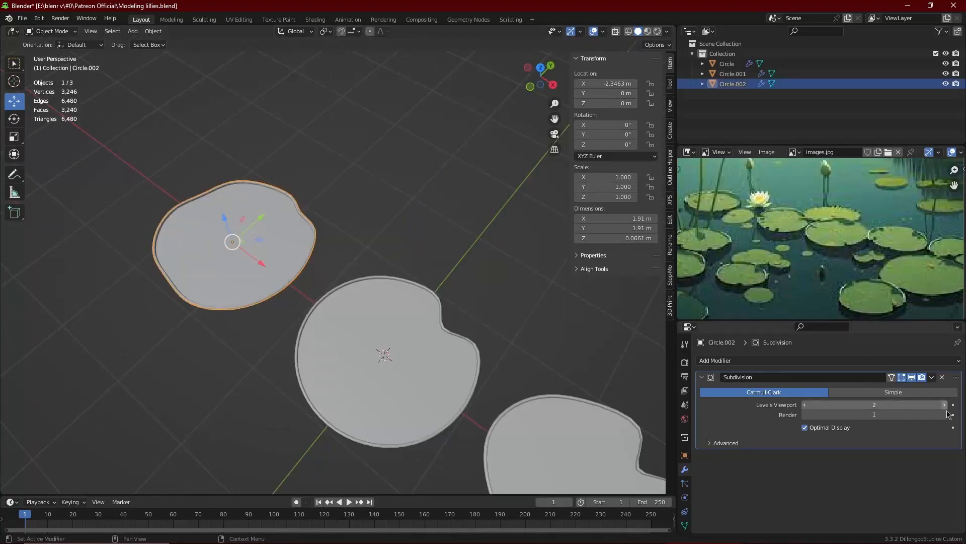
pyautogui.click(945, 414)
pyautogui.click(412, 246)
# - Create linked duplicates of all three lily pads and move them about 2.3 m along the Y axis
pyautogui.scroll(-2, 412, 247)
pyautogui.moveTo(411, 247); pyautogui.dragTo(306, 251, button='middle')
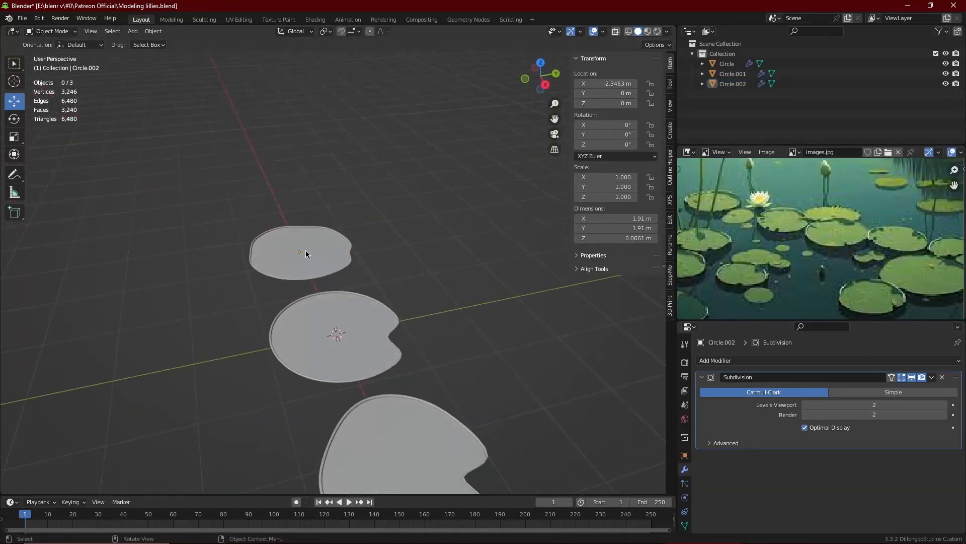
pyautogui.click(306, 253)
pyautogui.press('a')
pyautogui.scroll(-2, 363, 293)
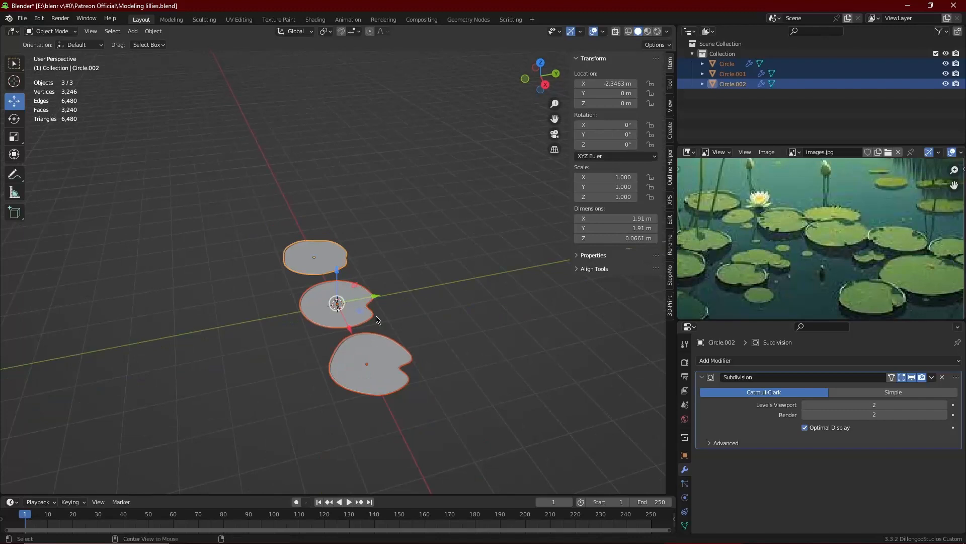
pyautogui.hotkey('alt', 'd')
pyautogui.rightClick(375, 291)
pyautogui.moveTo(375, 295); pyautogui.dragTo(454, 276)
pyautogui.click(451, 266)
# - Move a vertex at the notch tip of the nearest linked duplicate to test shared mesh editing
pyautogui.moveTo(450, 266); pyautogui.dragTo(471, 321, button='middle')
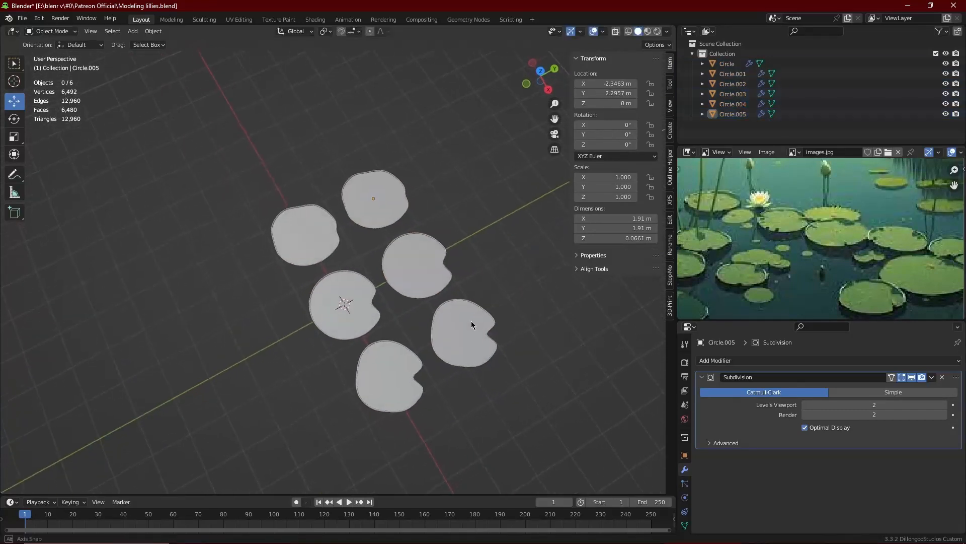
pyautogui.click(463, 321)
pyautogui.press('Tab')
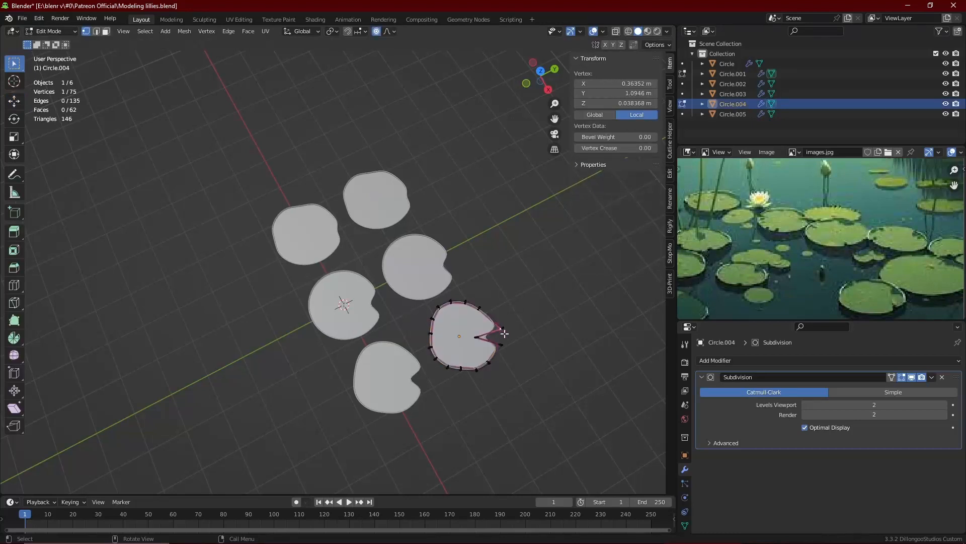
pyautogui.press('g')
pyautogui.click(500, 328)
pyautogui.press('Tab')
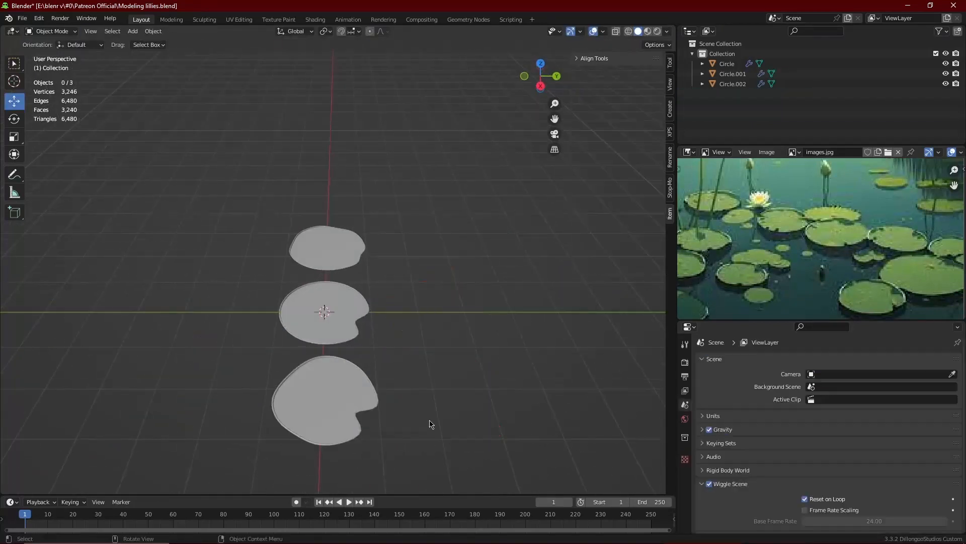
# - Check the three lily pads from an angled view and save the Blender file
pyautogui.moveTo(430, 424); pyautogui.dragTo(516, 203, button='middle')
pyautogui.scroll(4, 835, 251)
pyautogui.scroll(-4, 788, 278)
pyautogui.hotkey('ctrl', 's')
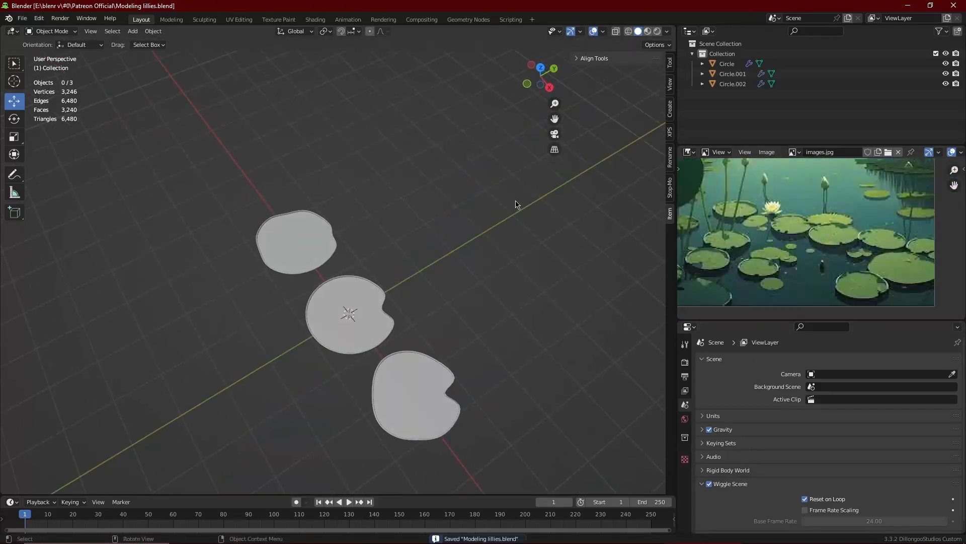
# - Add a mesh circle and move it about 2.12 m along the Y axis, beside the existing lily pads
pyautogui.hotkey('shift', 'a')
pyautogui.click(476, 208)
pyautogui.moveTo(373, 301); pyautogui.dragTo(448, 267)
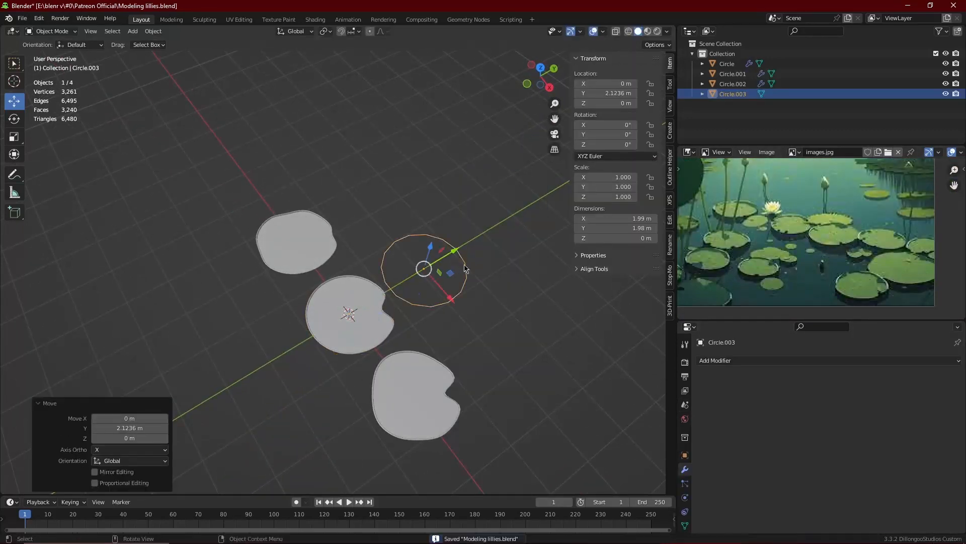
# - Make the circle a filled small pad with a level 1 Subdivision modifier and scale it to about 0.44
pyautogui.hotkey('ctrl', '1')
pyautogui.press('s')
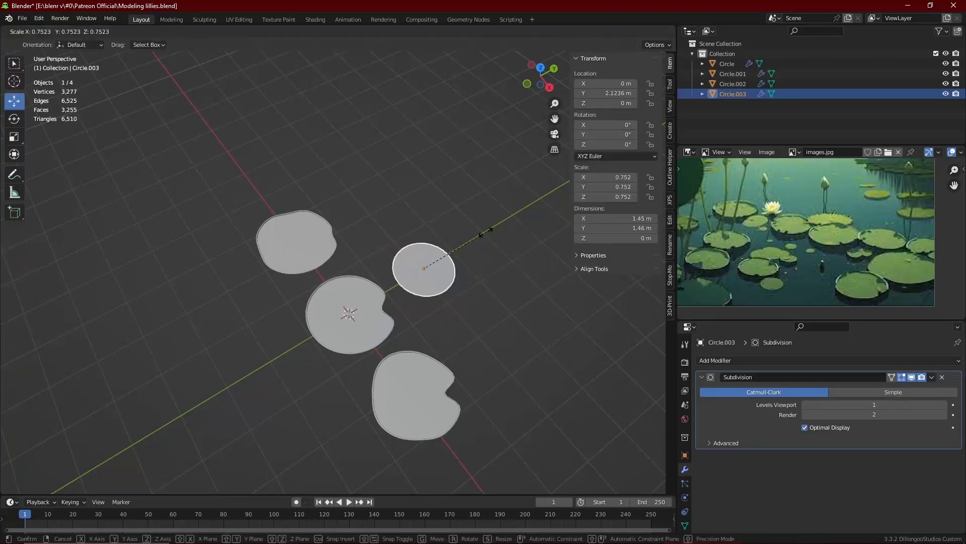
pyautogui.click(463, 267)
pyautogui.hotkey('alt', 'a')
pyautogui.moveTo(463, 267); pyautogui.dragTo(469, 312, button='middle')
pyautogui.scroll(1, 470, 312)
pyautogui.click(506, 361)
pyautogui.press('s')
pyautogui.click(512, 353)
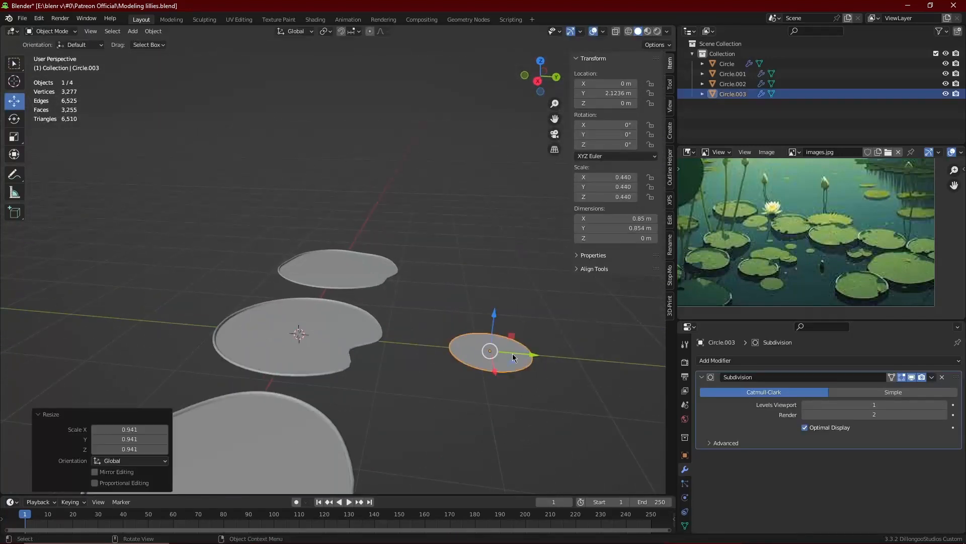
# - Move the small pad closer to the others, to about 1.68 m on the Y axis, and save the file
pyautogui.moveTo(525, 356); pyautogui.dragTo(483, 352)
pyautogui.click(483, 310)
pyautogui.moveTo(483, 311); pyautogui.dragTo(519, 322, button='middle')
pyautogui.scroll(-3, 519, 322)
pyautogui.scroll(4, 817, 204)
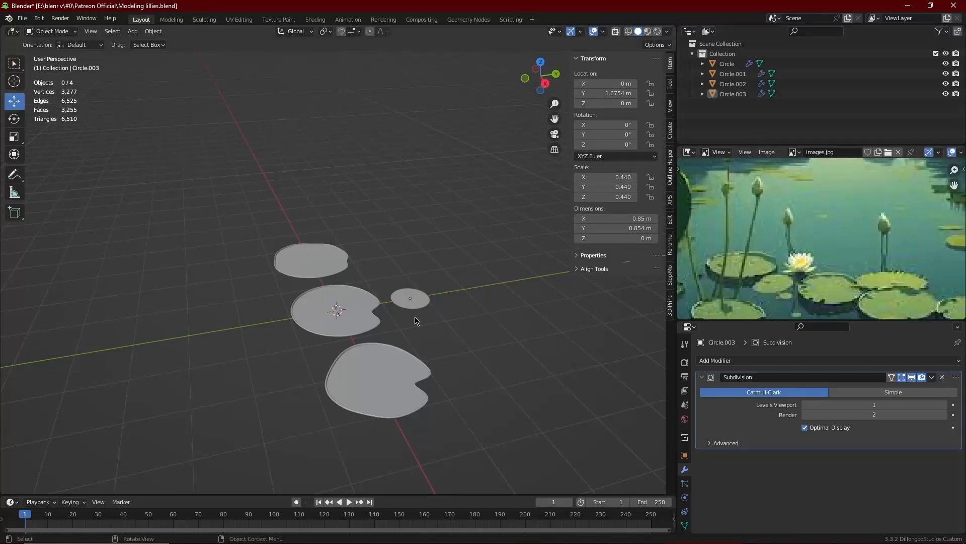
pyautogui.moveTo(416, 321); pyautogui.dragTo(442, 333, button='middle')
pyautogui.hotkey('ctrl', 's')
# - Add another mesh circle, move it about 3.27 m along the Y axis, and fill it with a face
pyautogui.hotkey('shift', 'a')
pyautogui.moveTo(448, 163)
pyautogui.click(486, 184)
pyautogui.moveTo(386, 298); pyautogui.dragTo(492, 245)
pyautogui.keyDown('shift'); pyautogui.moveTo(496, 251); pyautogui.dragTo(373, 289, button='middle'); pyautogui.keyUp('shift')
pyautogui.scroll(3, 373, 289)
pyautogui.press('Tab')
pyautogui.press('f')
pyautogui.moveTo(426, 341); pyautogui.dragTo(410, 314, button='middle')
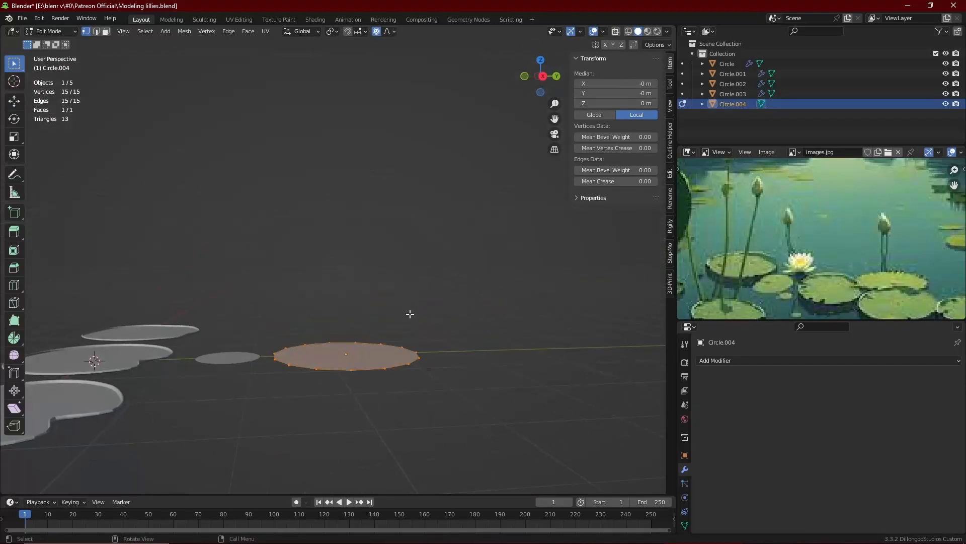
# - Extrude the filled circle upward about 1.23 m, shrink the top face to a small tip, and raise it slightly
pyautogui.press('e')
pyautogui.click(437, 233)
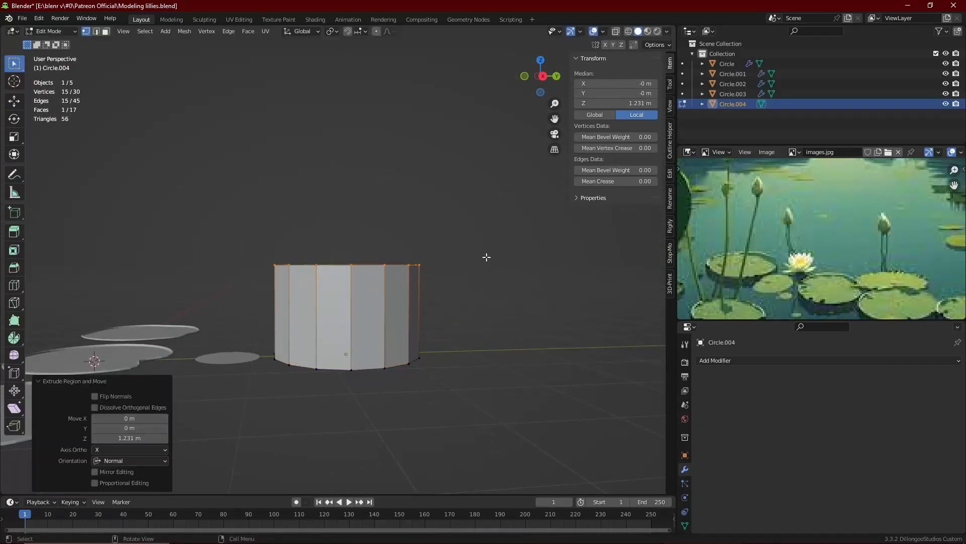
pyautogui.press('s')
pyautogui.click(326, 235)
pyautogui.click(16, 103)
pyautogui.moveTo(346, 227); pyautogui.dragTo(347, 211)
# - Add a loop cut around the middle of the cone, scale it outward, and slide it to round the bud
pyautogui.hotkey('ctrl', 'r')
pyautogui.click(392, 307)
pyautogui.click(397, 297)
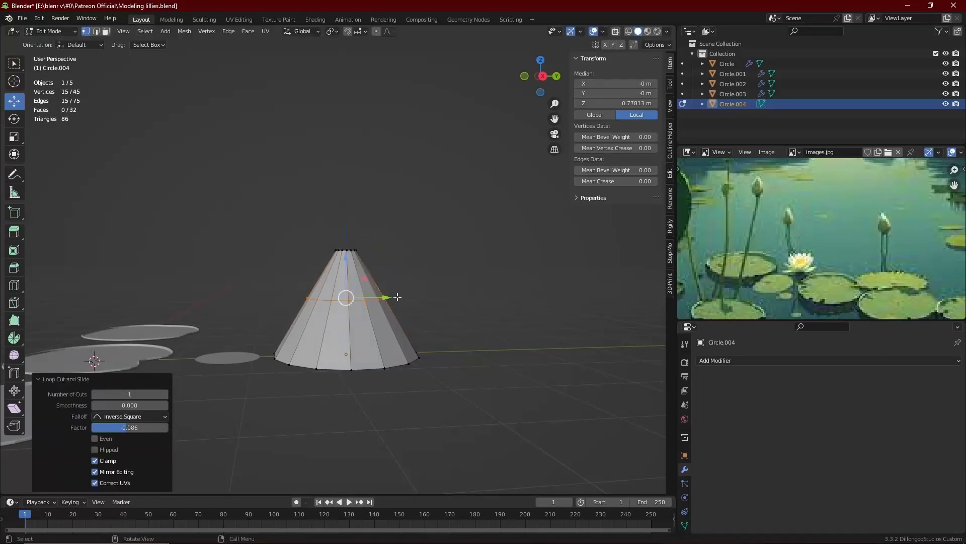
pyautogui.press('s')
pyautogui.click(412, 292)
pyautogui.press('g')
pyautogui.press('g')
pyautogui.click(356, 274)
# - Extrude the bud's bottom face downward and scale it slightly inward
pyautogui.moveTo(414, 347); pyautogui.dragTo(414, 311, button='middle')
pyautogui.press('3')
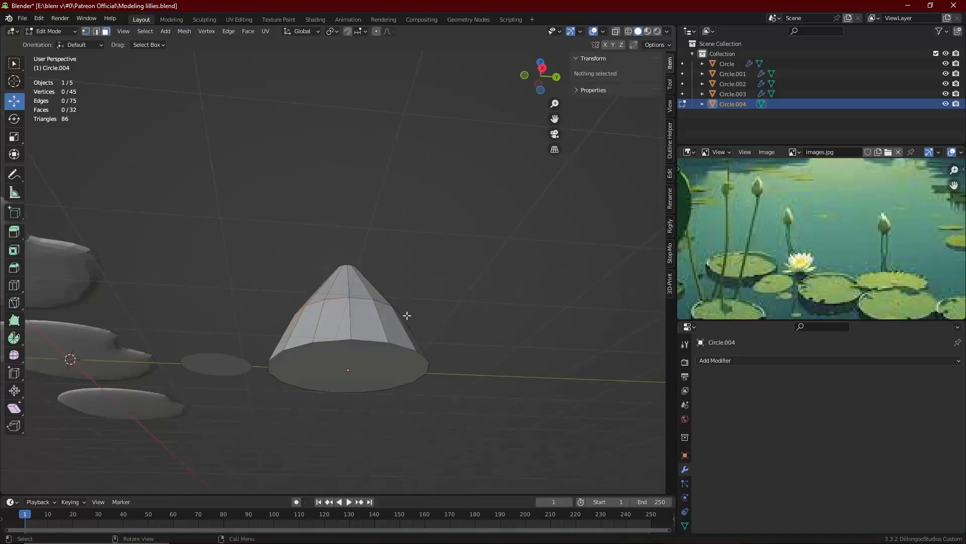
pyautogui.click(397, 356)
pyautogui.press('e')
pyautogui.click(424, 345)
pyautogui.press('s')
pyautogui.click(414, 348)
pyautogui.press('Tab')
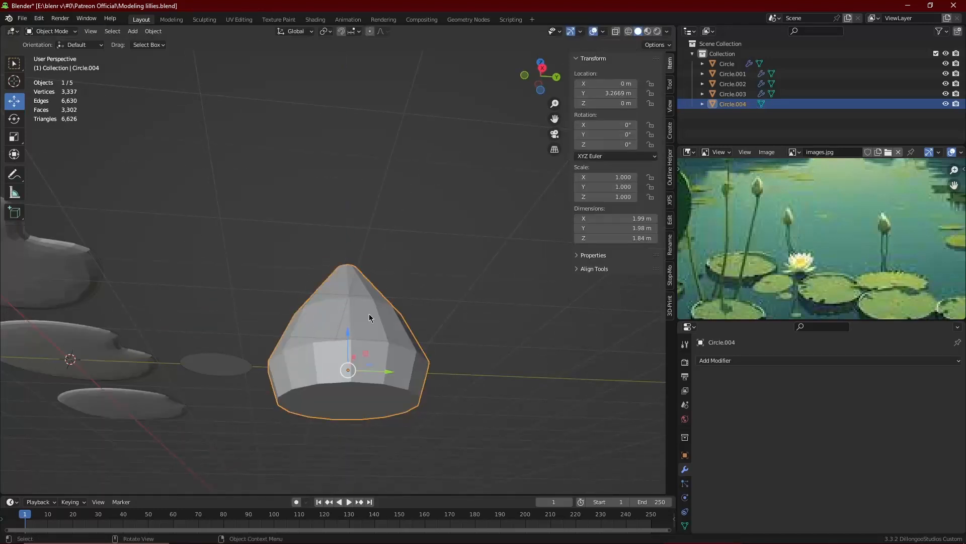
# - Add a level 1 Subdivision modifier to the bud and shade it smooth
pyautogui.moveTo(407, 287); pyautogui.dragTo(406, 321, button='middle')
pyautogui.scroll(-3, 405, 321)
pyautogui.hotkey('ctrl', '1')
pyautogui.scroll(3, 421, 307)
pyautogui.rightClick(422, 307)
pyautogui.click(423, 308)
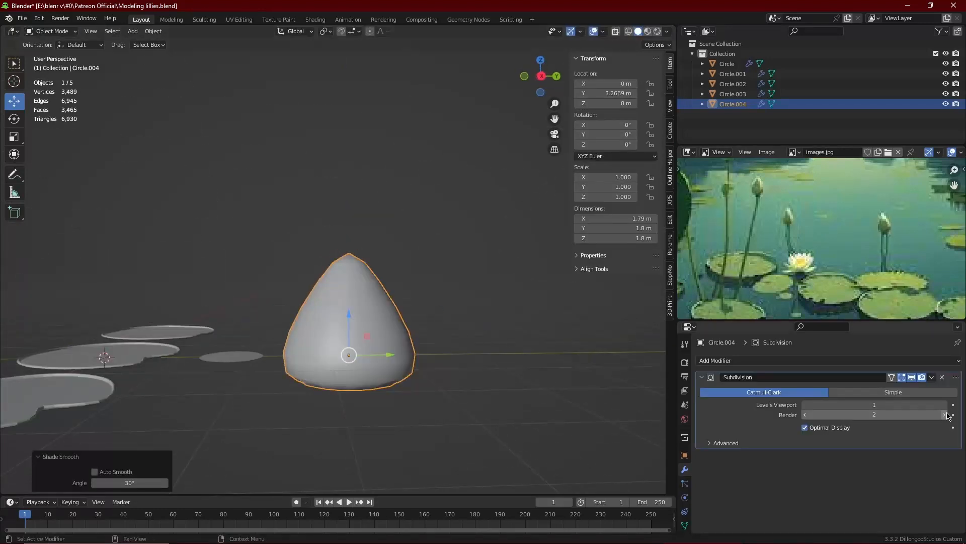
# - Raise the bud about 1.4 m, set its Subdivision viewport level to 2, and scale it to about 0.805 in X and Y only
pyautogui.moveTo(457, 279); pyautogui.dragTo(398, 274, button='middle')
pyautogui.press('g')
pyautogui.press('z')
pyautogui.click(373, 238)
pyautogui.click(939, 406)
pyautogui.press('s')
pyautogui.hotkey('shift', 'z')
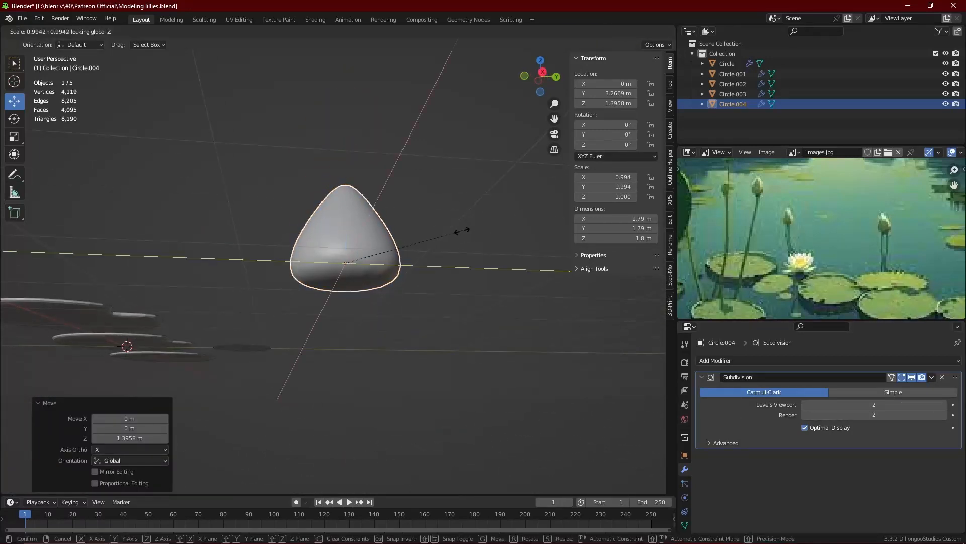
pyautogui.click(399, 263)
# - Inset the bud's bottom face by about 0.49 m and scale the inset face to 0.4 for the stem
pyautogui.press('Tab')
pyautogui.press('i')
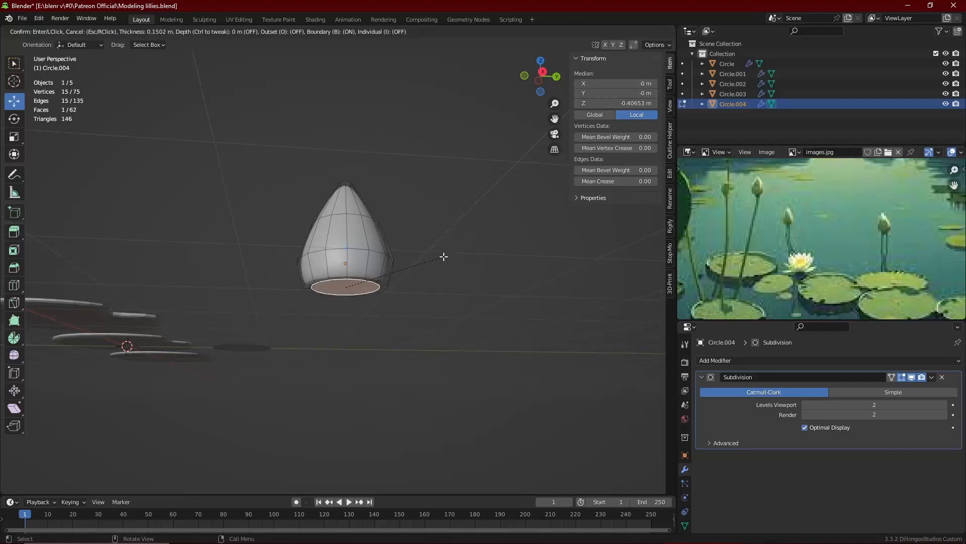
pyautogui.click(434, 263)
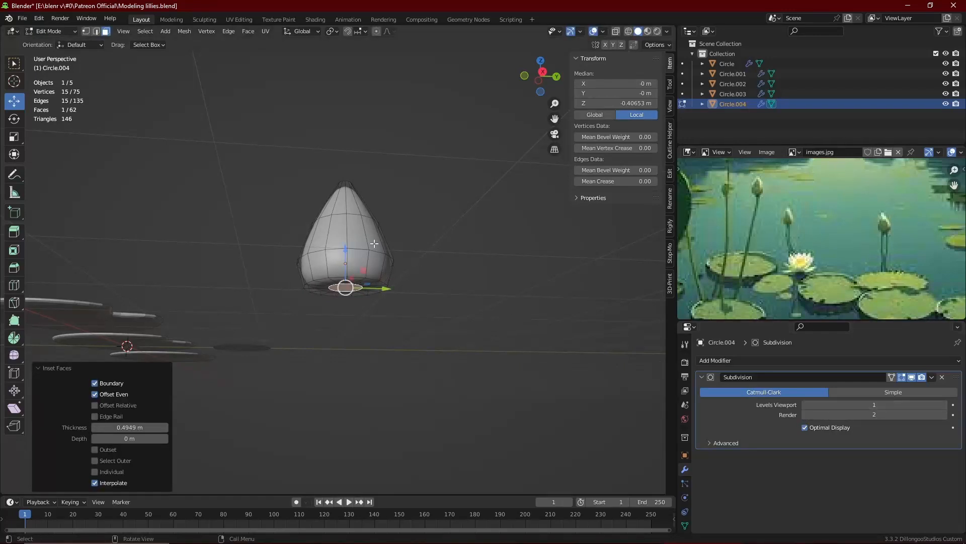
pyautogui.scroll(-4, 367, 248)
pyautogui.moveTo(367, 251); pyautogui.dragTo(369, 317, button='middle')
pyautogui.press('KP_1')
pyautogui.press('s')
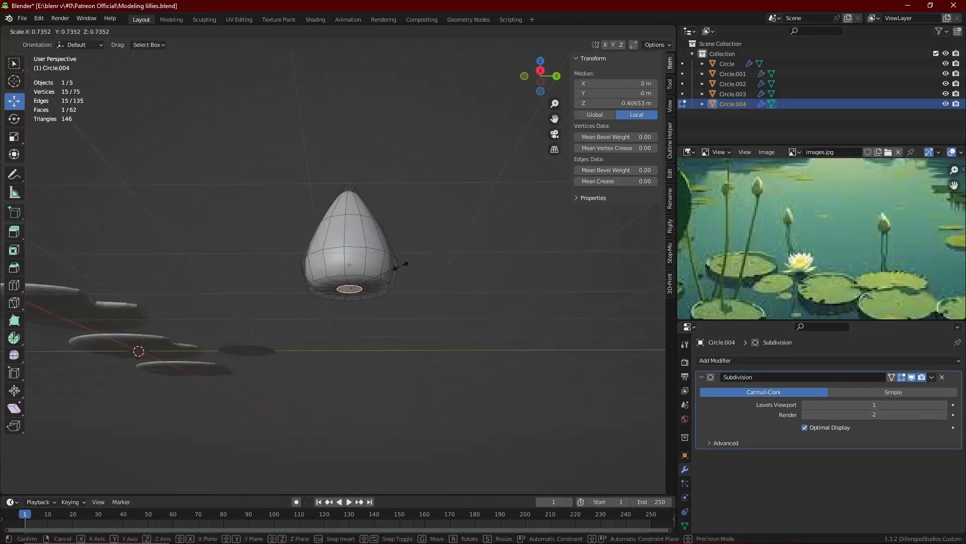
pyautogui.click(381, 279)
# - Extrude the small bottom face downward repeatedly in the right side view to form a long, wavy stem
pyautogui.press('KP_3')
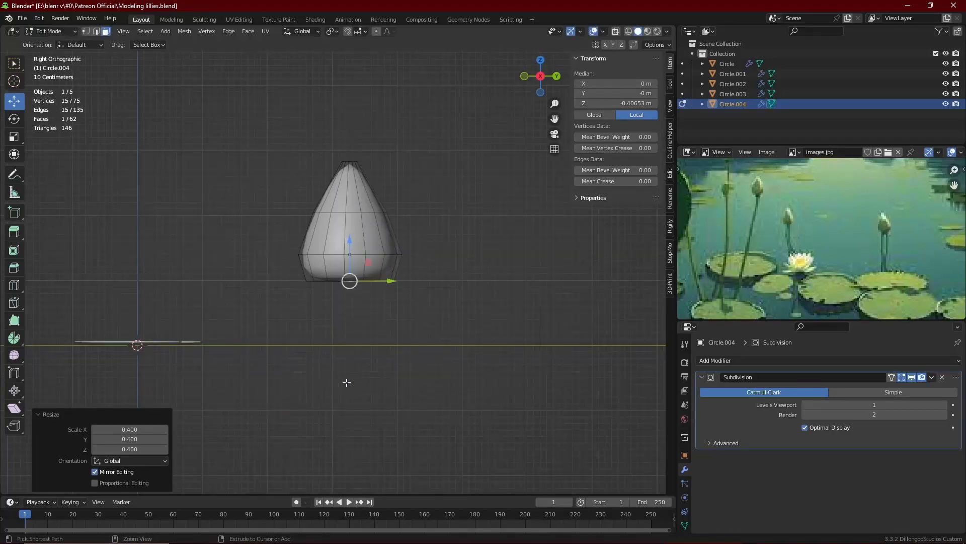
pyautogui.press('e')
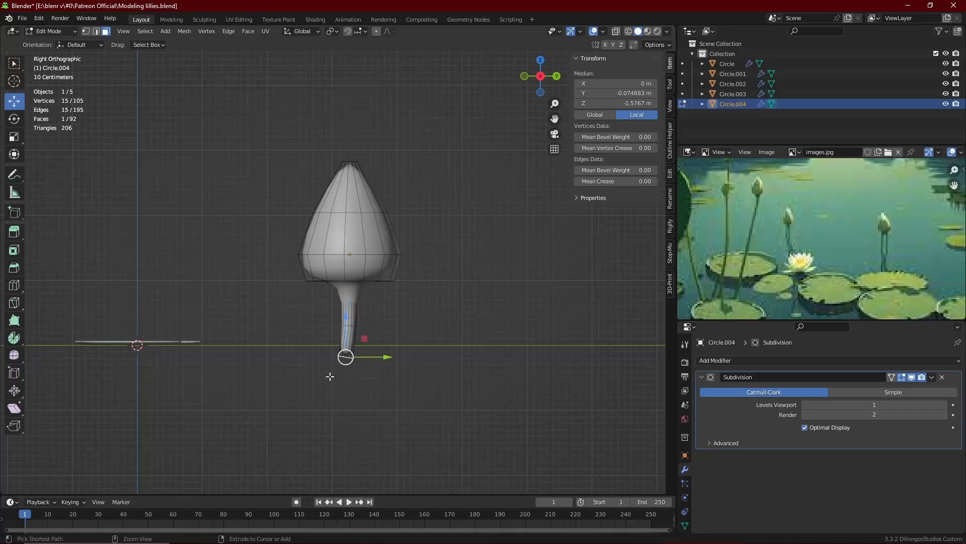
pyautogui.scroll(-3, 332, 445)
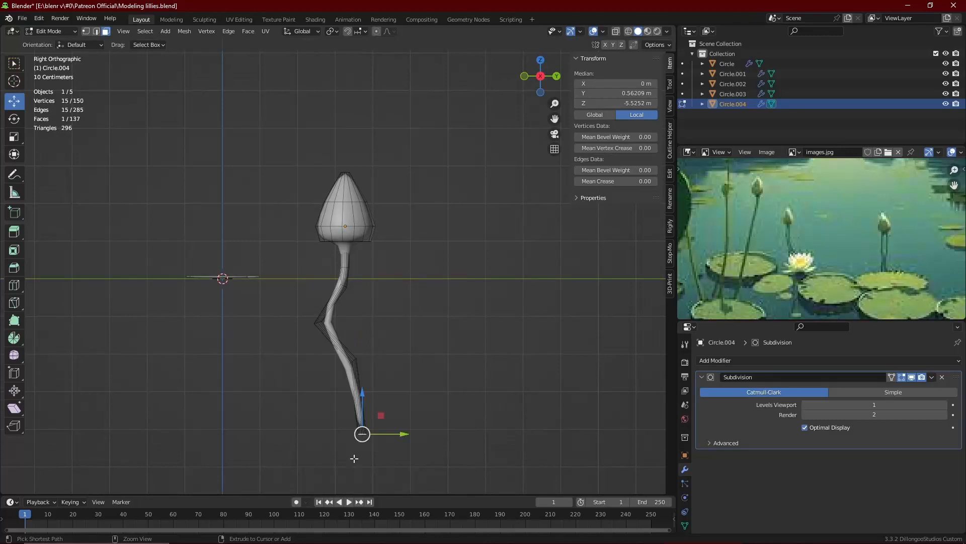
# - Crease the edge loop where the stem meets the bud to about 0.65 and deselect the finished object
pyautogui.hotkey('shift', 'z')
pyautogui.moveTo(374, 311)
pyautogui.mouseDown(button='middle')
pyautogui.moveTo(429, 292)
pyautogui.moveTo(408, 292)
pyautogui.mouseUp(button='middle')
pyautogui.hotkey('shift', 'z')
pyautogui.scroll(5, 324, 246)
pyautogui.hotkey('shift', 'z')
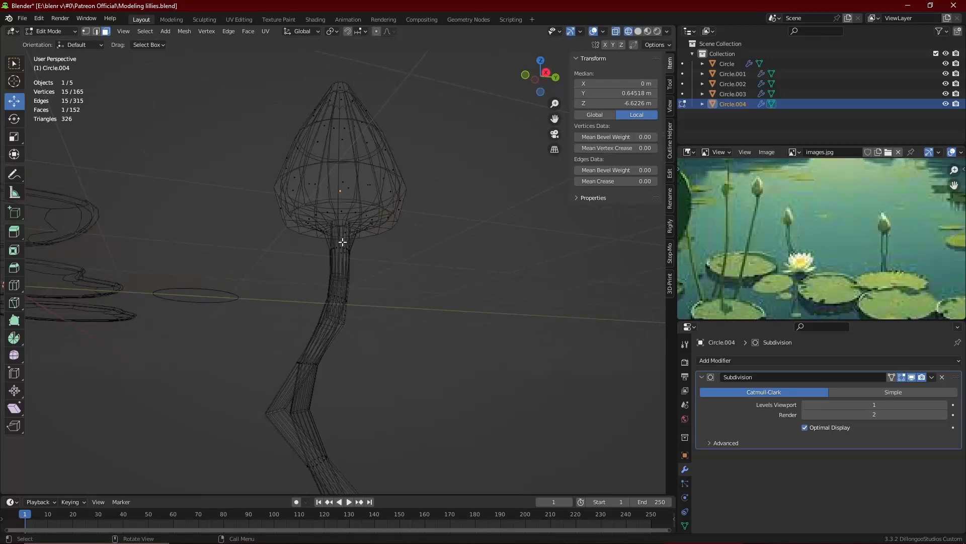
pyautogui.keyDown('alt'); pyautogui.click(339, 219); pyautogui.keyUp('alt')
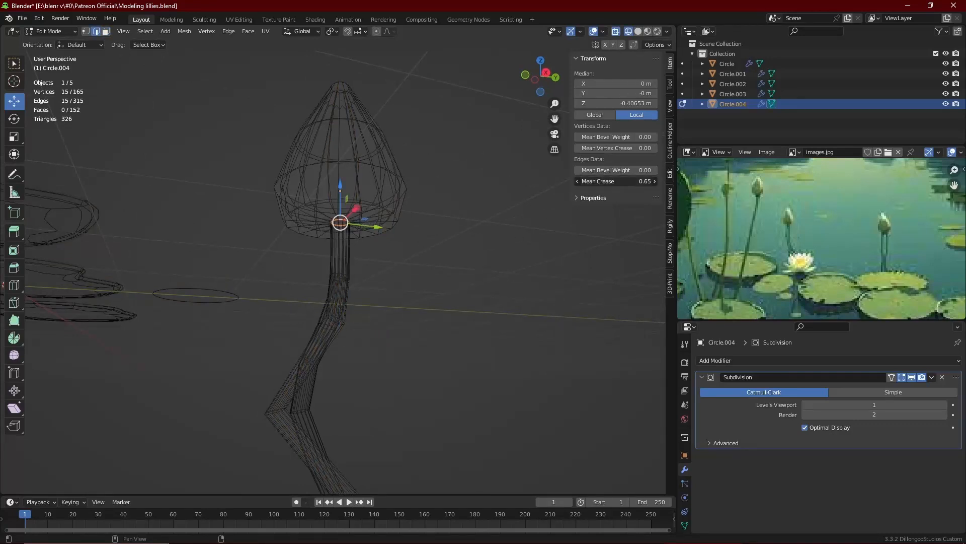
pyautogui.hotkey('shift', 'z')
pyautogui.press('Tab')
pyautogui.hotkey('alt', 'a')
pyautogui.scroll(-3, 361, 231)
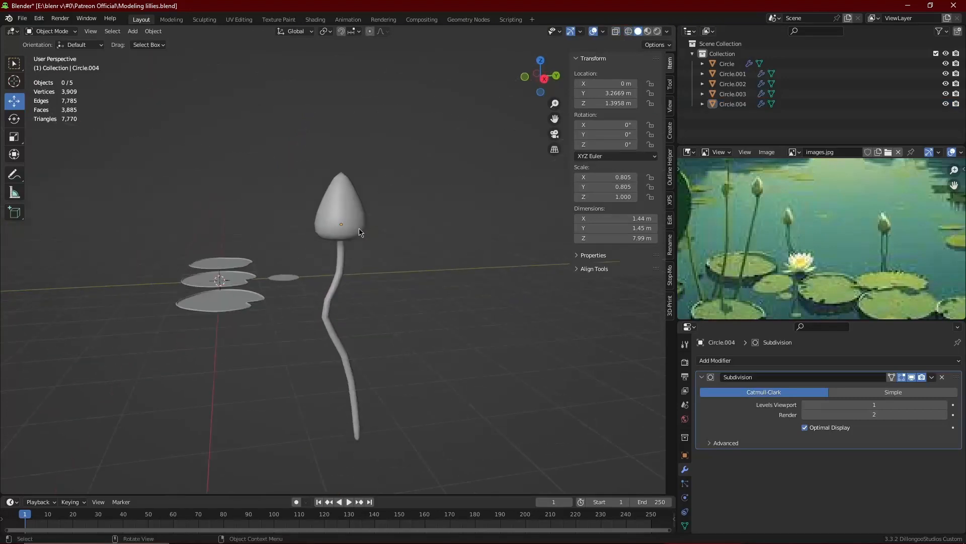
# - Scale the bud and stem down to about a third of their size
pyautogui.moveTo(358, 232); pyautogui.dragTo(379, 240, button='middle')
pyautogui.click(340, 231)
pyautogui.press('s')
pyautogui.click(387, 247)
# - Move the whole bud and stem mesh upward in Edit Mode so the origin lies near the stem's lower end
pyautogui.press('Tab')
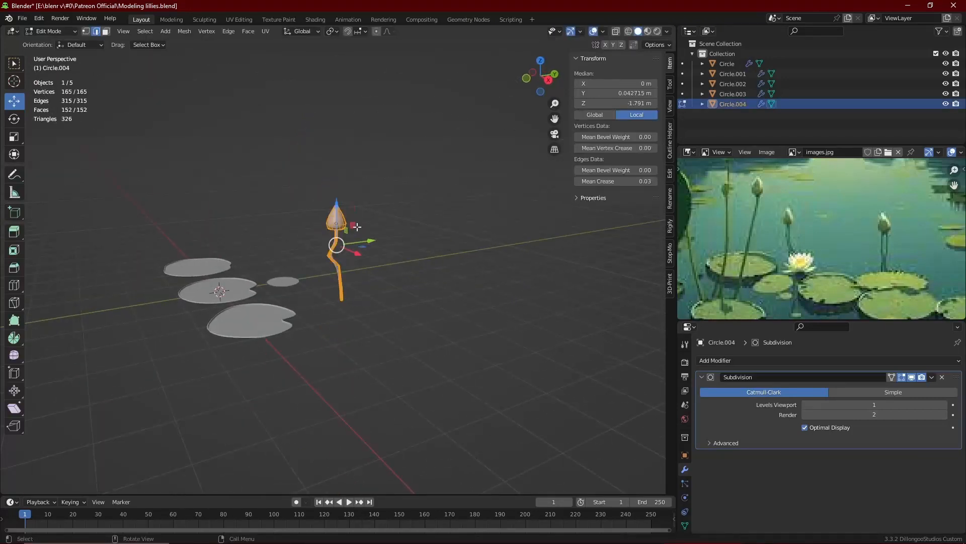
pyautogui.press('g')
pyautogui.press('z')
pyautogui.moveTo(340, 143); pyautogui.dragTo(340, 135)
pyautogui.moveTo(370, 166); pyautogui.dragTo(364, 167)
pyautogui.moveTo(380, 185); pyautogui.dragTo(425, 186, button='middle')
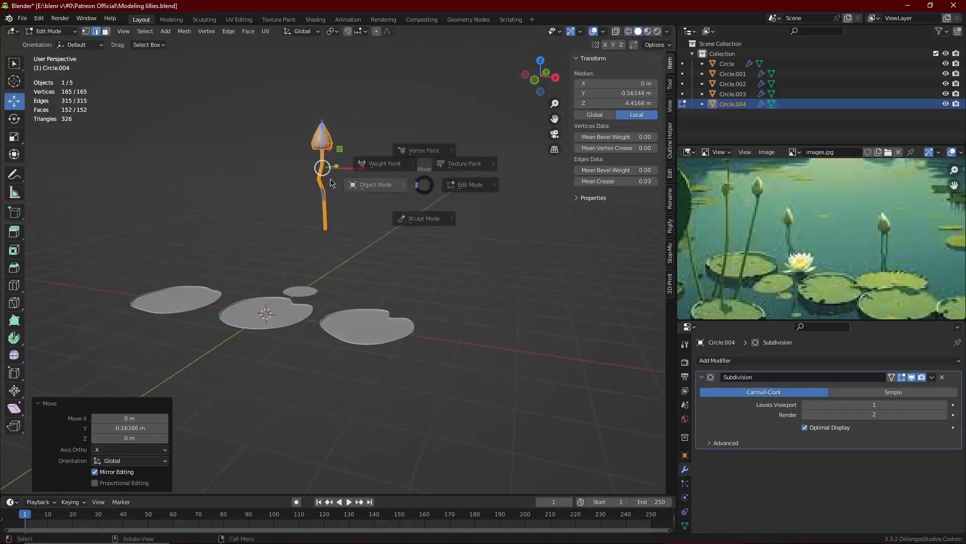
# - Lower the bud object to about 0.115 m in Z so its stem starts near pad level
pyautogui.press('Tab')
pyautogui.click(434, 224)
pyautogui.moveTo(433, 224); pyautogui.dragTo(336, 162, button='middle')
pyautogui.click(331, 164)
pyautogui.moveTo(337, 172); pyautogui.dragTo(338, 230)
pyautogui.click(386, 222)
pyautogui.moveTo(386, 222); pyautogui.dragTo(372, 241, button='middle')
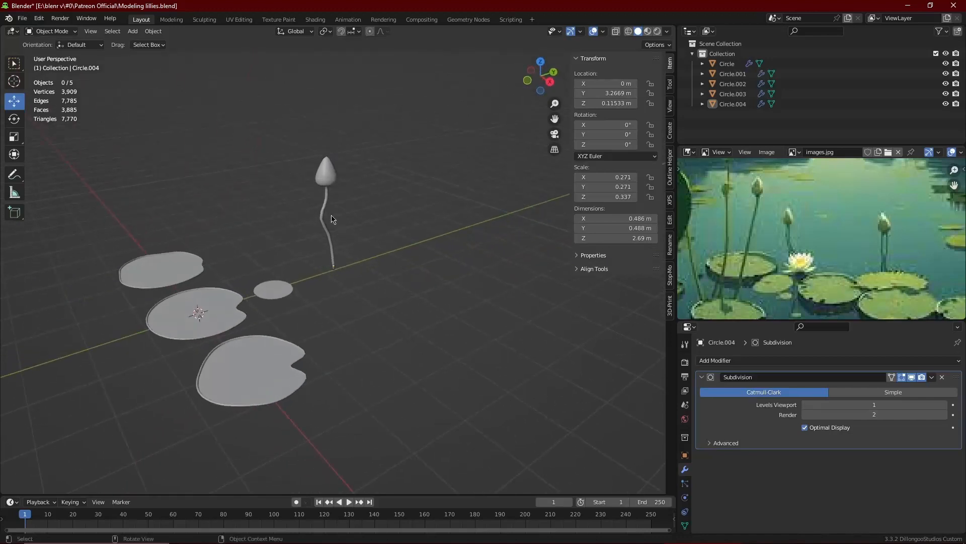
# - Scale the bud with its stem down further to suit the lily pads
pyautogui.click(330, 214)
pyautogui.press('s')
pyautogui.click(356, 208)
pyautogui.click(357, 210)
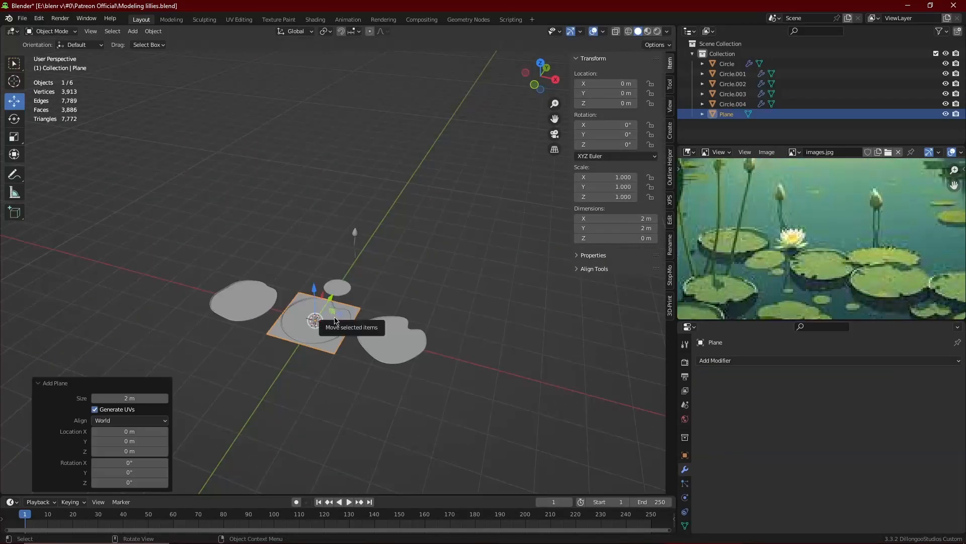
# - Add a plane and move it along the X axis to about 4.51 m, clear of the lily pads
pyautogui.press('KP_7')
pyautogui.moveTo(383, 333); pyautogui.dragTo(477, 339)
pyautogui.moveTo(395, 349); pyautogui.dragTo(539, 350)
pyautogui.moveTo(538, 349); pyautogui.dragTo(559, 342, button='middle')
# - Scale the plane's mesh along X to about 0.012 to make a very thin strip
pyautogui.press('Tab')
pyautogui.press('s')
pyautogui.press('x')
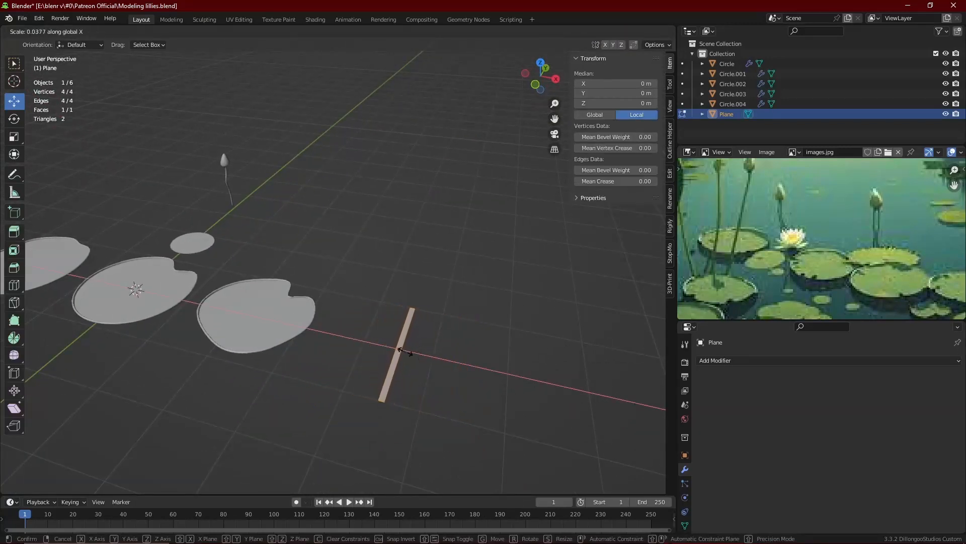
pyautogui.click(399, 348)
pyautogui.scroll(6, 400, 346)
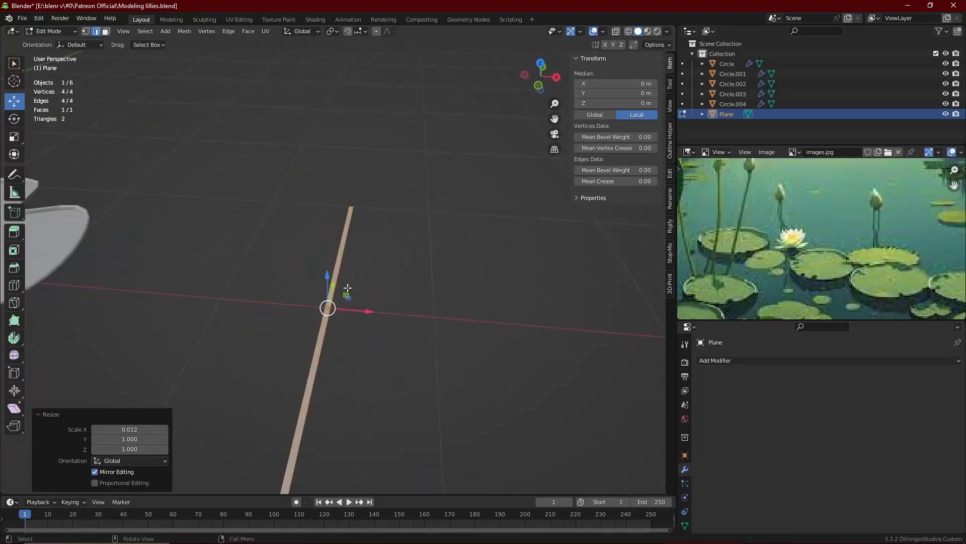
# - Add a loop cut across the strip's middle and widen it along X into a pointed petal shape
pyautogui.hotkey('ctrl', 'r')
pyautogui.doubleClick(328, 309)
pyautogui.scroll(-5, 372, 297)
pyautogui.press('s')
pyautogui.press('x')
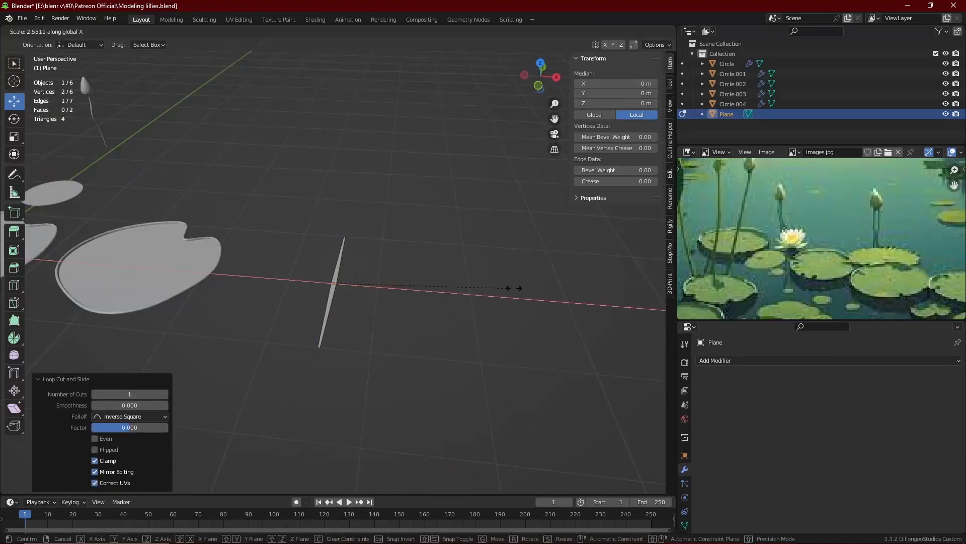
pyautogui.click(561, 347)
# - Lower the petal's middle edge by about 0.19 m and raise one end edge by about 0.21 m
pyautogui.moveTo(339, 276); pyautogui.dragTo(154, 213, button='middle')
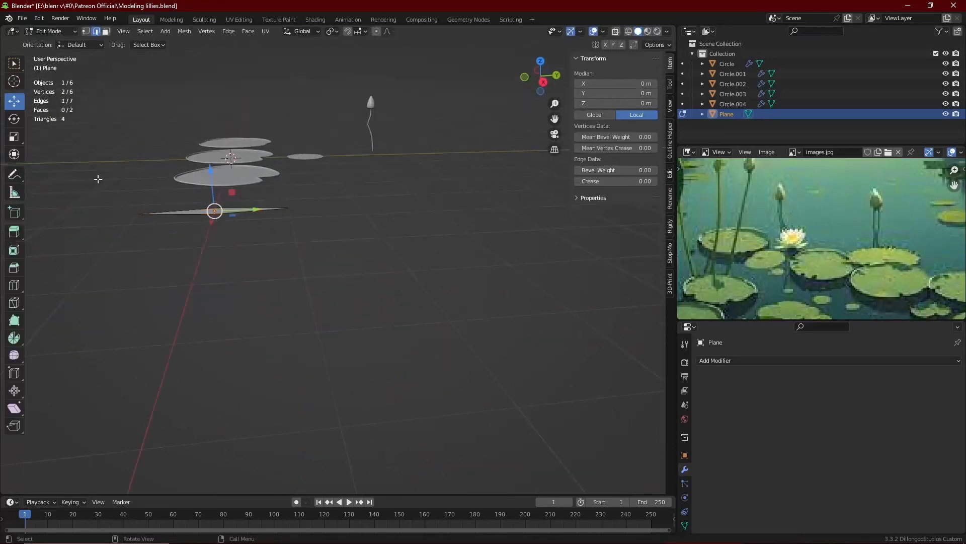
pyautogui.moveTo(208, 176); pyautogui.dragTo(229, 198)
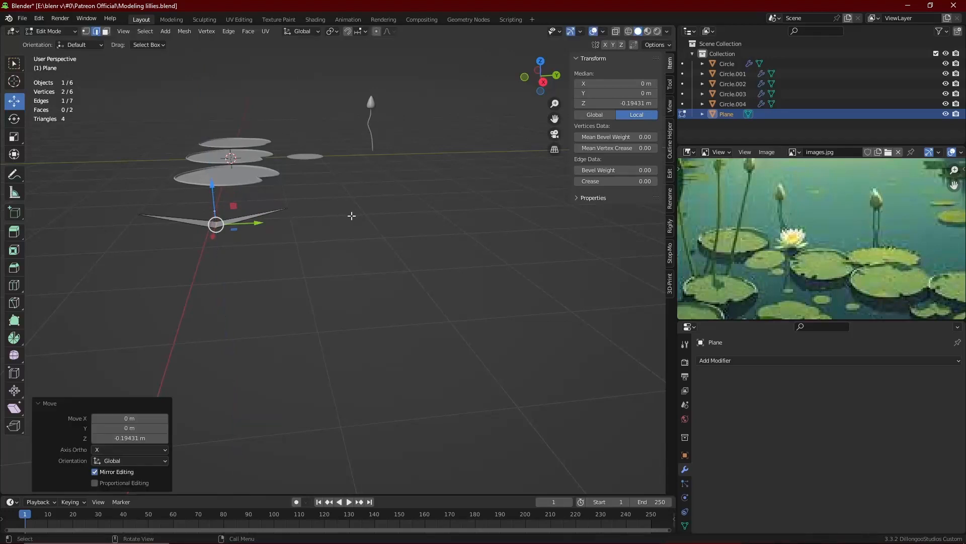
pyautogui.moveTo(324, 190); pyautogui.dragTo(269, 215)
pyautogui.moveTo(287, 180); pyautogui.dragTo(286, 165)
pyautogui.hotkey('alt', 'z')
pyautogui.hotkey('alt', 'z')
# - Bevel the petal's middle edge into four segments to give it a smooth curve
pyautogui.press('Tab')
pyautogui.moveTo(146, 203); pyautogui.dragTo(360, 265, button='middle')
pyautogui.press('Tab')
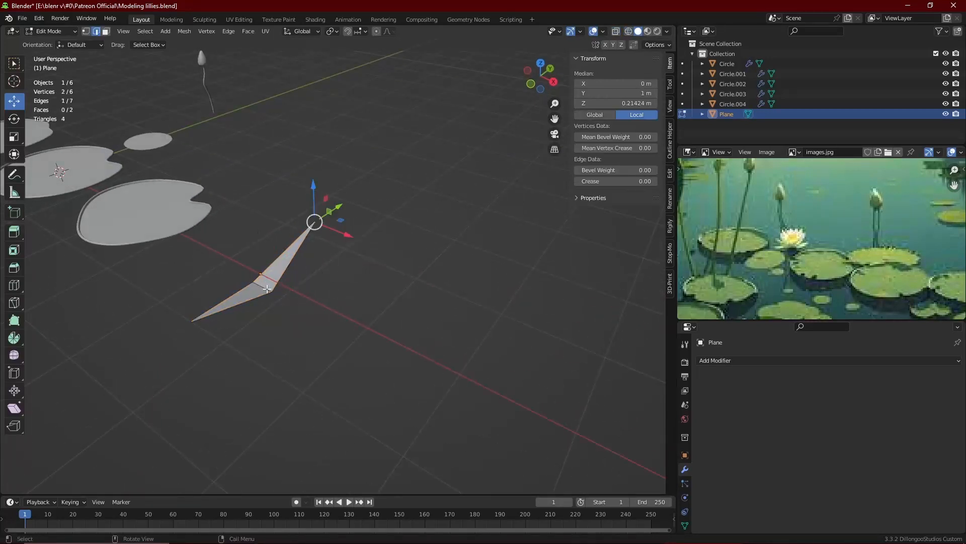
pyautogui.hotkey('ctrl', 'b')
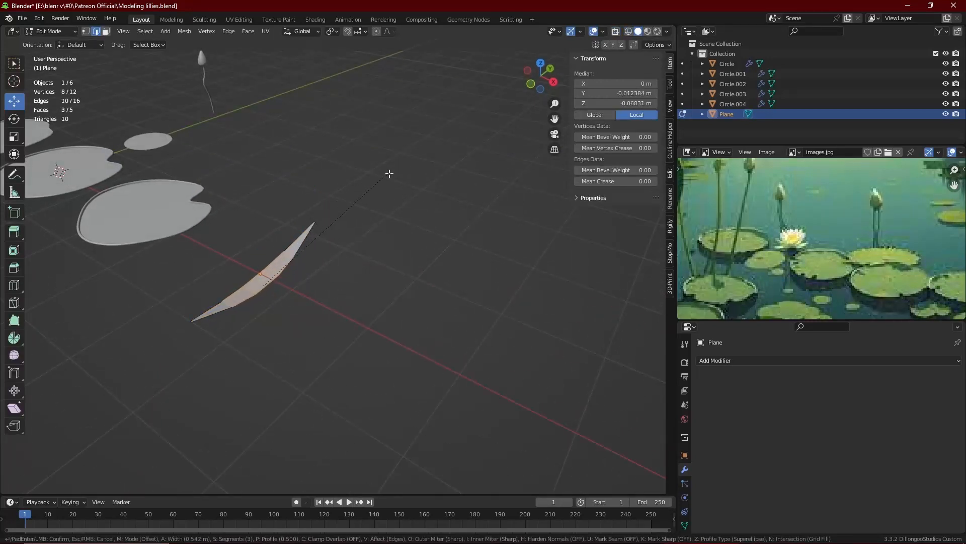
pyautogui.click(394, 172)
# - Return to Object Mode and shade the petal smooth
pyautogui.press('Tab')
pyautogui.click(338, 184)
pyautogui.moveTo(339, 183); pyautogui.dragTo(320, 185, button='middle')
pyautogui.click(285, 228)
pyautogui.rightClick(329, 201)
pyautogui.click(332, 202)
# - Move the petal's mesh in the right side view so that its base end sits on the origin
pyautogui.moveTo(352, 231); pyautogui.dragTo(267, 216, button='middle')
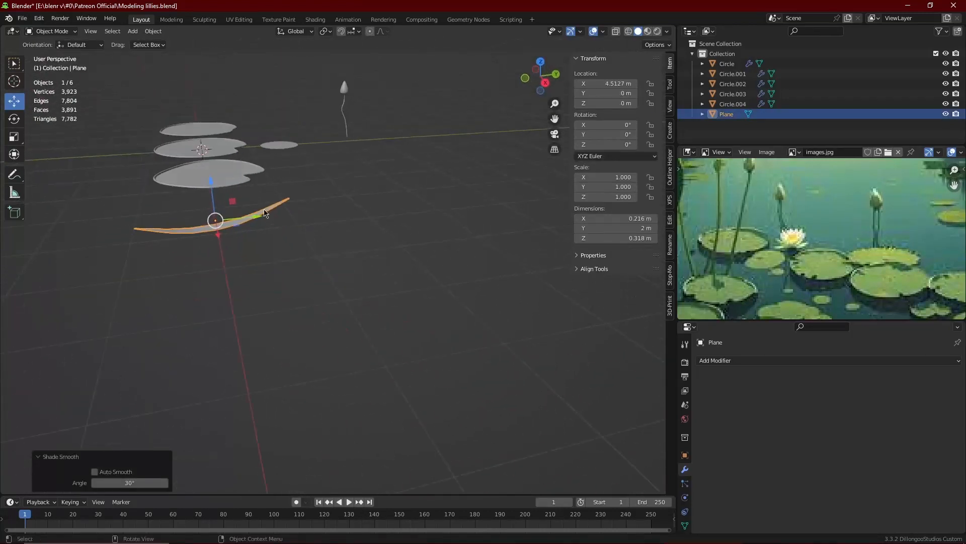
pyautogui.press('KP_3')
pyautogui.press('Tab')
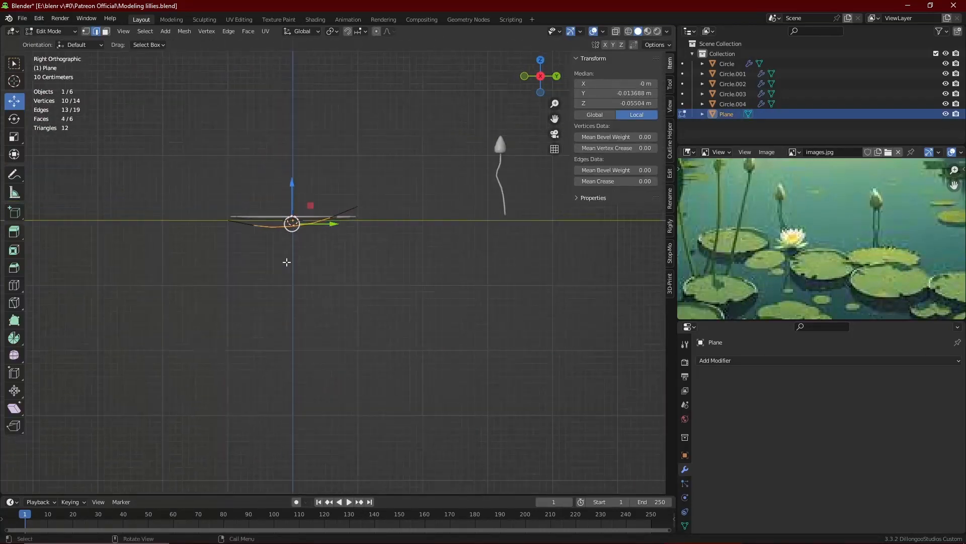
pyautogui.scroll(3, 287, 263)
pyautogui.press('g')
pyautogui.click(378, 190)
# - Rotate the petal object about the X axis to about 66.8° so it stands up from its base
pyautogui.moveTo(377, 190); pyautogui.dragTo(440, 259, button='middle')
pyautogui.hotkey('ctrl', 'Tab')
pyautogui.click(381, 237)
pyautogui.moveTo(362, 221); pyautogui.dragTo(324, 239, button='middle')
pyautogui.click(364, 230)
pyautogui.press('r')
pyautogui.press('x')
pyautogui.click(300, 146)
# - Scale the upright petal along Z to make it shorter and deselect it
pyautogui.moveTo(300, 146); pyautogui.dragTo(346, 126, button='middle')
pyautogui.press('s')
pyautogui.press('z')
pyautogui.click(325, 151)
pyautogui.click(470, 191)
pyautogui.click(388, 229)
pyautogui.scroll(-1, 365, 239)
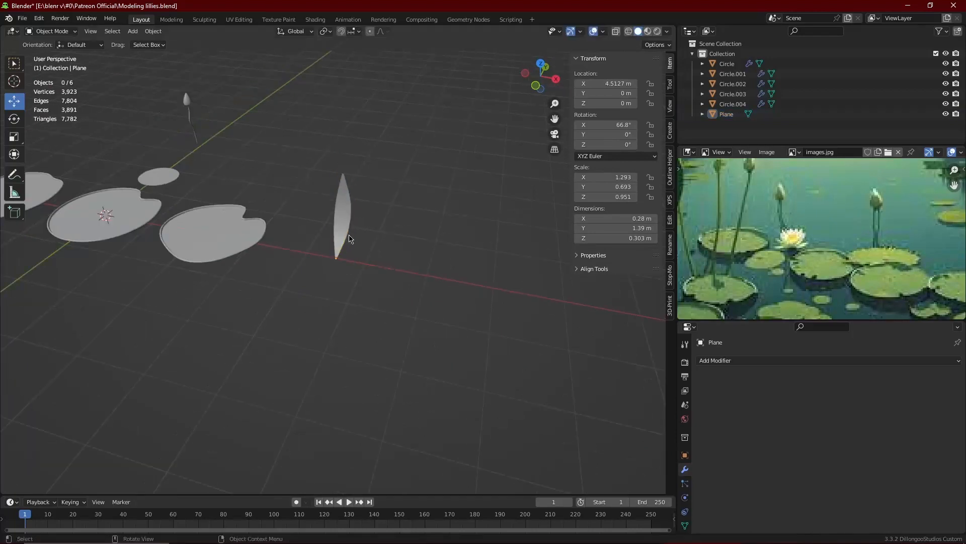
# - Enter Edit Mode on the upright petal and scale its tip vertices along X
pyautogui.click(344, 229)
pyautogui.press('Tab')
pyautogui.scroll(4, 403, 207)
pyautogui.moveTo(340, 66); pyautogui.dragTo(371, 82)
pyautogui.press('s')
pyautogui.press('x')
pyautogui.click(399, 77)
pyautogui.press('Tab')
# - Rescale the petal object along Z and nudge its mesh in Edit Mode to refine its shape
pyautogui.scroll(-3, 382, 125)
pyautogui.moveTo(382, 125); pyautogui.dragTo(406, 131, button='middle')
pyautogui.press('s')
pyautogui.press('z')
pyautogui.moveTo(367, 248); pyautogui.dragTo(302, 197, button='middle')
pyautogui.click(328, 155)
pyautogui.click(319, 198)
pyautogui.press('Tab')
pyautogui.moveTo(354, 166); pyautogui.dragTo(352, 166)
pyautogui.moveTo(314, 127); pyautogui.dragTo(313, 132)
# - Duplicate the petal mesh, rotate the copy 81.6° about Z, and move it so its base meets the first petal's base
pyautogui.press('Tab')
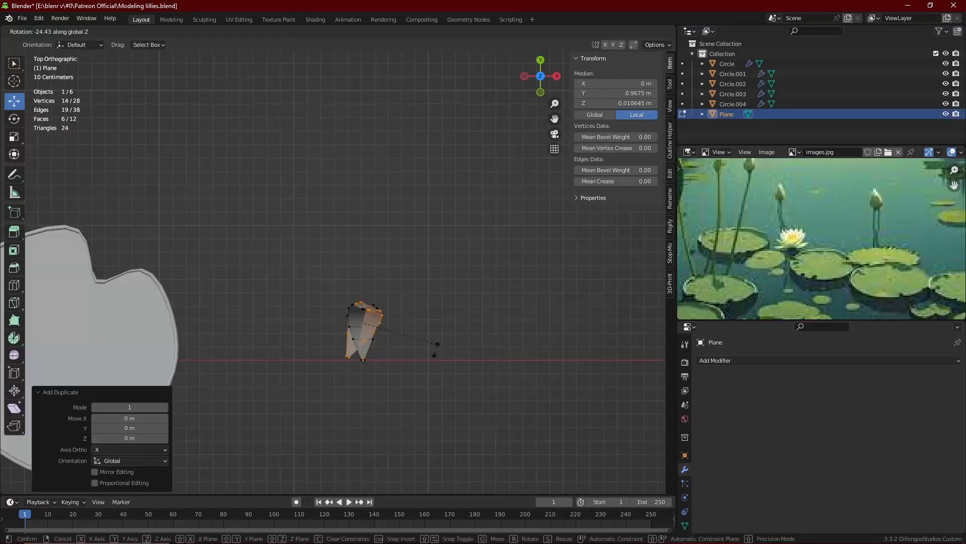
pyautogui.click(392, 408)
pyautogui.press('g')
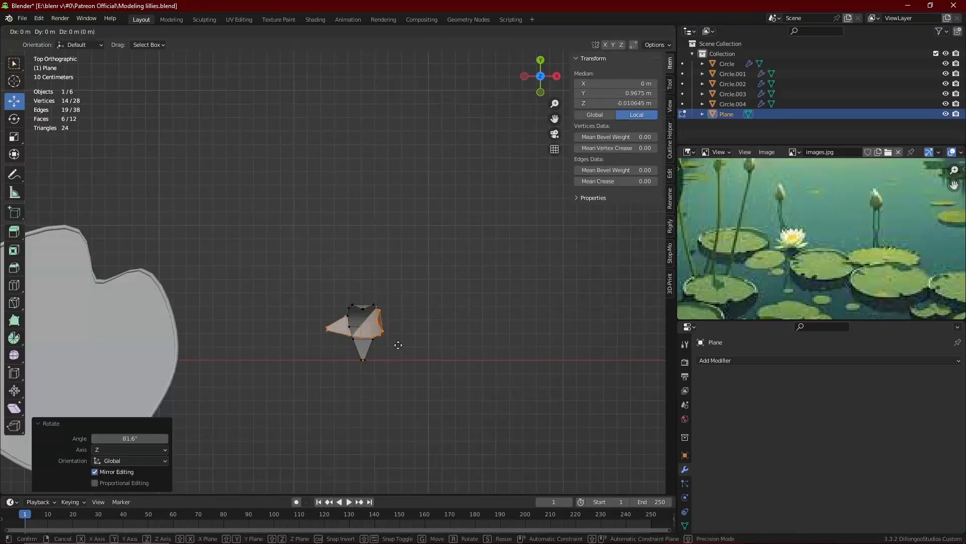
pyautogui.click(436, 379)
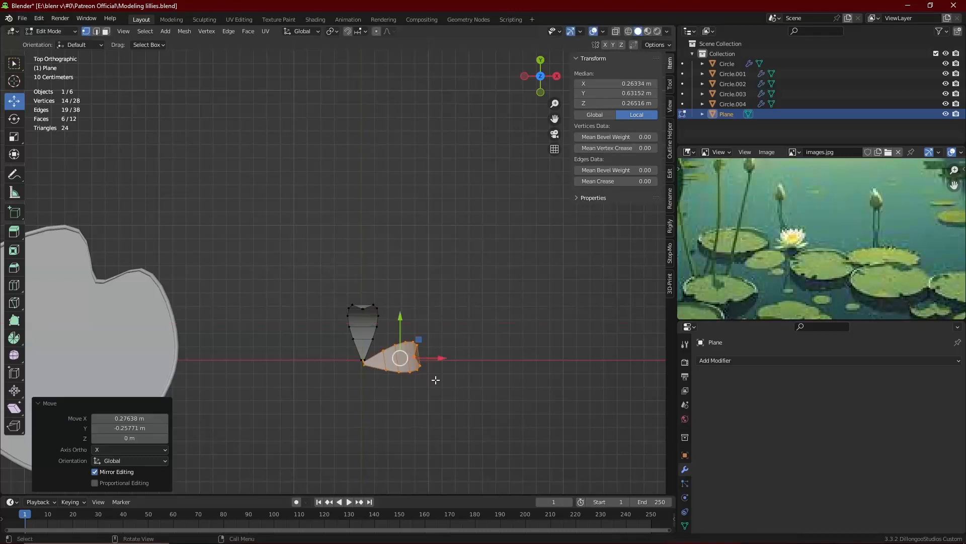
# - Duplicate both petals, rotate the copies 90° twice, and move them horizontally to the shared centre on the opposite sides
pyautogui.press('a')
pyautogui.click(456, 365)
pyautogui.press('r')
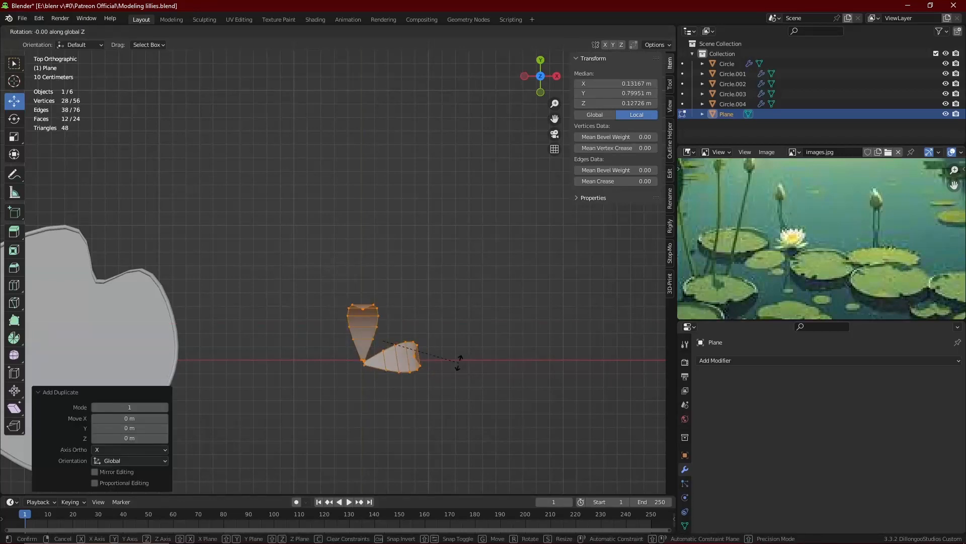
pyautogui.press('Return')
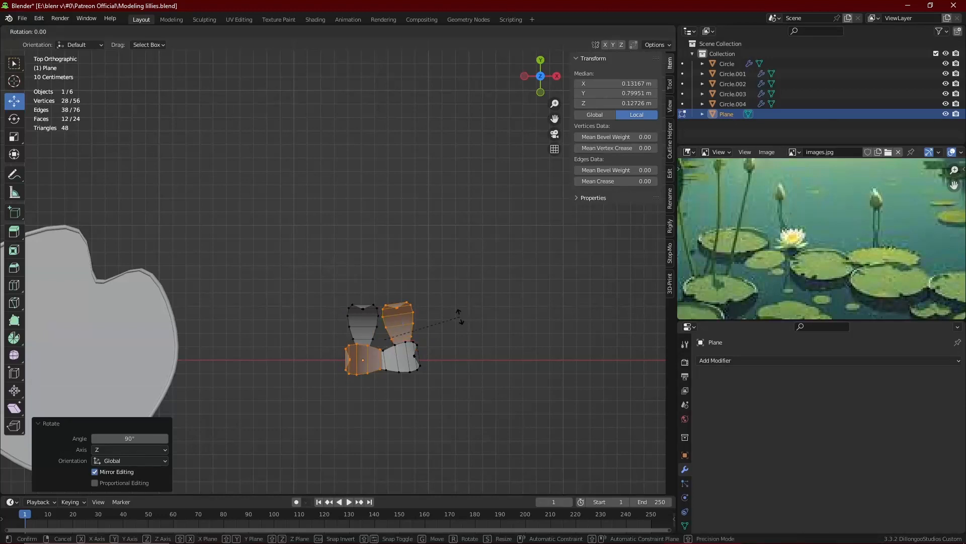
pyautogui.press('Return')
pyautogui.press('g')
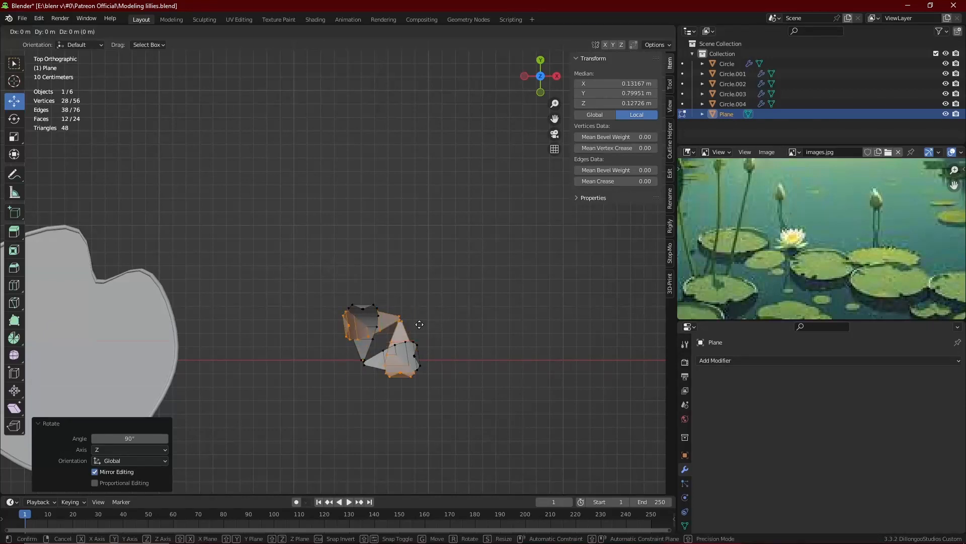
pyautogui.hotkey('shift', 'z')
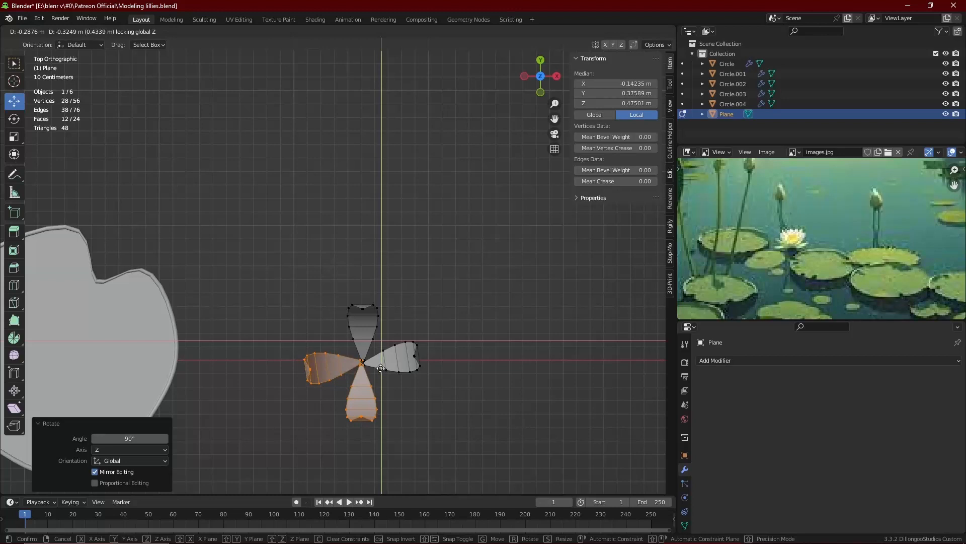
pyautogui.click(381, 368)
# - Rotate a single misaligned petal about Z and shift it horizontally so the four petals spread evenly around the centre
pyautogui.click(330, 378)
pyautogui.press('l')
pyautogui.press('r')
pyautogui.click(446, 326)
pyautogui.press('g')
pyautogui.hotkey('shift', 'z')
pyautogui.click(439, 332)
pyautogui.press('r')
pyautogui.press('z')
pyautogui.click(433, 339)
pyautogui.press('g')
pyautogui.hotkey('shift', 'z')
pyautogui.click(432, 340)
pyautogui.moveTo(432, 341); pyautogui.dragTo(367, 172, button='middle')
pyautogui.press('Tab')
pyautogui.press('s')
pyautogui.press('z')
pyautogui.rightClick(302, 146)
# - Scale all four petals' mesh along Z in Edit Mode and reposition it vertically
pyautogui.press('Tab')
pyautogui.press('a')
pyautogui.press('s')
pyautogui.moveTo(302, 146); pyautogui.dragTo(381, 154, button='middle')
pyautogui.press('z')
pyautogui.click(306, 123)
pyautogui.press('g')
pyautogui.press('z')
pyautogui.click(388, 170)
# - Hide three of the petals so that only the one pointing along positive X stays editable
pyautogui.click(357, 224)
pyautogui.press('l')
pyautogui.press('l')
pyautogui.press('l')
pyautogui.press('h')
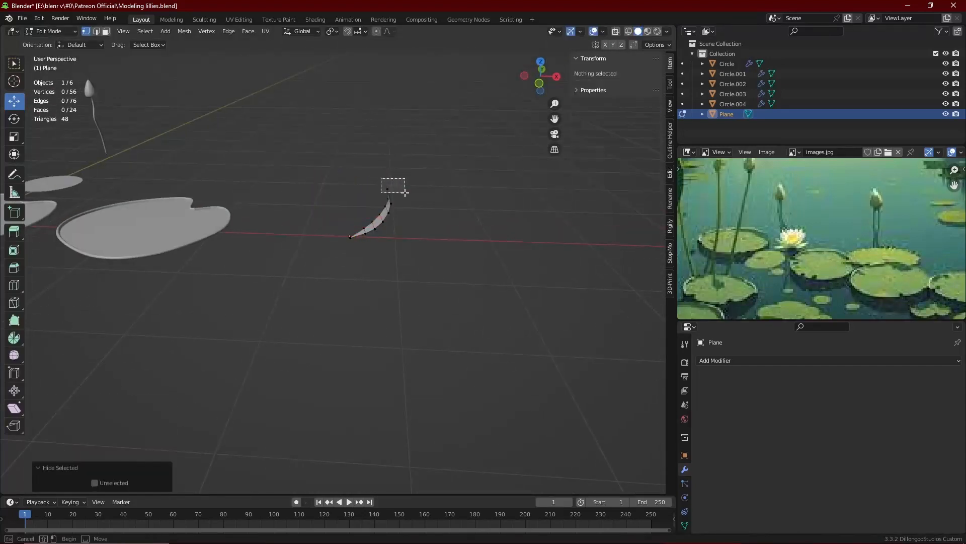
# - In front view, move this petal's tip about 0.09 m along X with proportional editing, rotate it about Y, and reposition it
pyautogui.click(389, 189)
pyautogui.press('KP_1')
pyautogui.press('o')
pyautogui.moveTo(423, 170); pyautogui.dragTo(431, 170)
pyautogui.press('r')
pyautogui.rightClick(445, 151)
pyautogui.press('r')
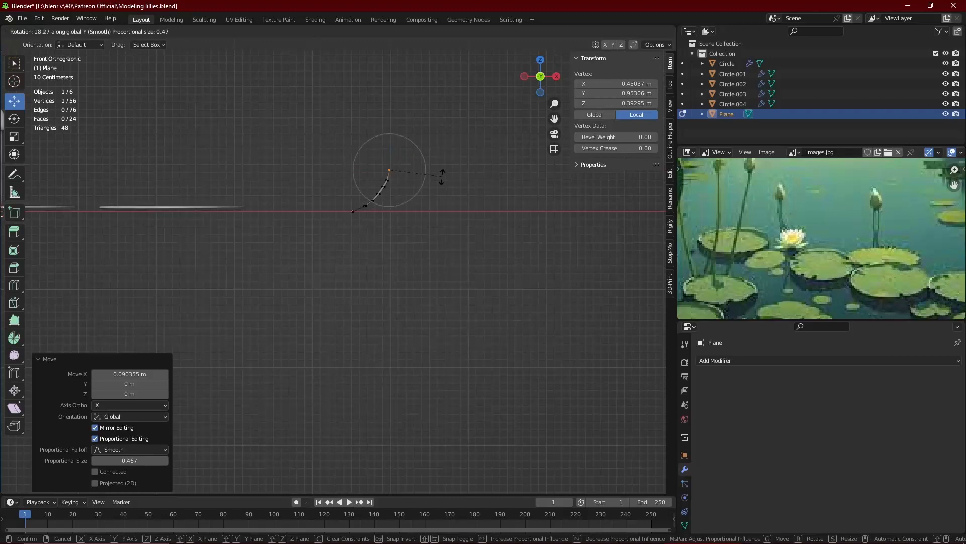
pyautogui.click(443, 173)
pyautogui.press('g')
pyautogui.click(442, 192)
# - Reveal all petals and hide three others to isolate the petal pointing along negative Y
pyautogui.moveTo(443, 192); pyautogui.dragTo(370, 201, button='middle')
pyautogui.click(353, 134)
pyautogui.hotkey('alt', 'h')
pyautogui.press('l')
pyautogui.press('l')
pyautogui.press('l')
pyautogui.press('h')
# - In right side view, bend the petal's tip outward with proportional moves and a rotation, finishing with -0.026 m in Y and -0.039 m in Z
pyautogui.moveTo(315, 229); pyautogui.dragTo(251, 184, button='middle')
pyautogui.press('KP_3')
pyautogui.click(252, 171)
pyautogui.moveTo(283, 170); pyautogui.dragTo(279, 170)
pyautogui.press('r')
pyautogui.click(342, 151)
pyautogui.press('g')
pyautogui.click(339, 153)
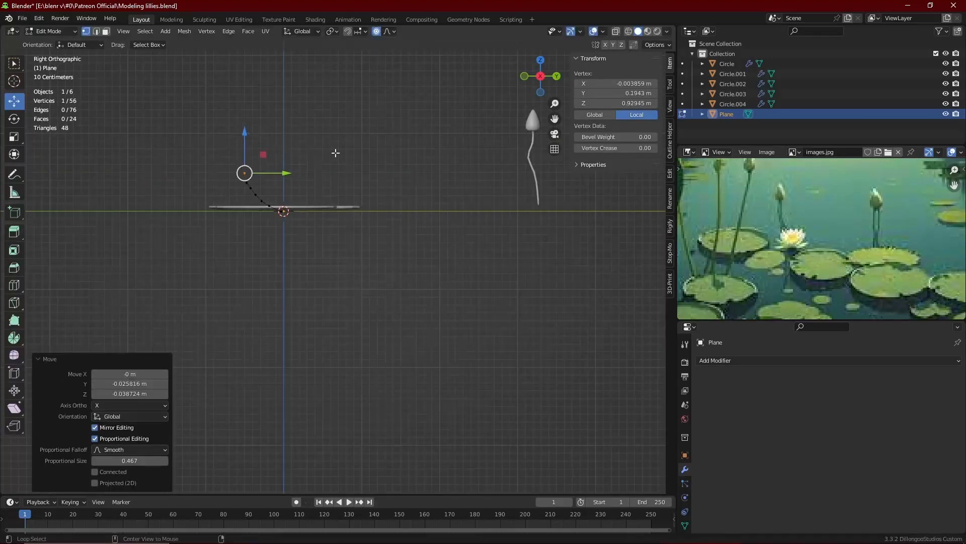
# - Unhide the petals and isolate the next petal to reshape by hiding the other three
pyautogui.hotkey('alt', 'h')
pyautogui.click(339, 153)
pyautogui.moveTo(339, 153); pyautogui.dragTo(375, 233, button='middle')
pyautogui.click(334, 255)
pyautogui.press('l')
pyautogui.press('l')
pyautogui.press('l')
pyautogui.press('h')
# - In front view, move and rotate the isolated petal's tip about Y with proportional editing, and reveal the hidden petals
pyautogui.press('KP_1')
pyautogui.moveTo(304, 150); pyautogui.dragTo(332, 170)
pyautogui.press('r')
pyautogui.press('y')
pyautogui.click(356, 134)
pyautogui.hotkey('alt', 'h')
pyautogui.hotkey('shift', 'z')
# - Scale the complete set of four petals along Z in Edit Mode, return to Object Mode, and save the file
pyautogui.press('Tab')
pyautogui.moveTo(395, 150); pyautogui.dragTo(378, 252, button='middle')
pyautogui.click(322, 176)
pyautogui.press('Tab')
pyautogui.press('a')
pyautogui.press('s')
pyautogui.press('z')
pyautogui.click(341, 126)
pyautogui.press('Tab')
pyautogui.click(382, 151)
pyautogui.hotkey('ctrl', 's')
# - Duplicate the four petals in place and rotate the copies about 46.2° around Z to fill the gaps
pyautogui.scroll(1, 786, 232)
pyautogui.click(361, 251)
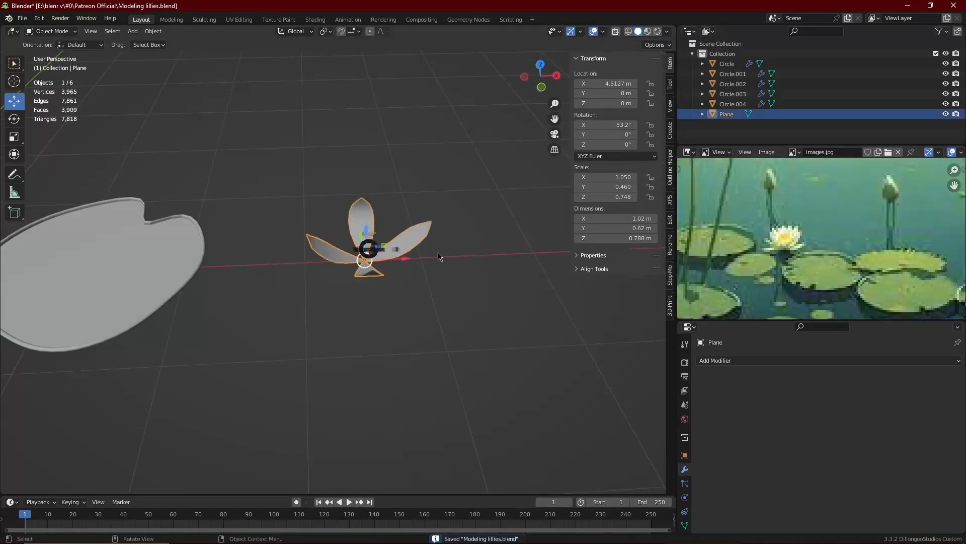
pyautogui.press('Tab')
pyautogui.moveTo(435, 225); pyautogui.dragTo(422, 240, button='middle')
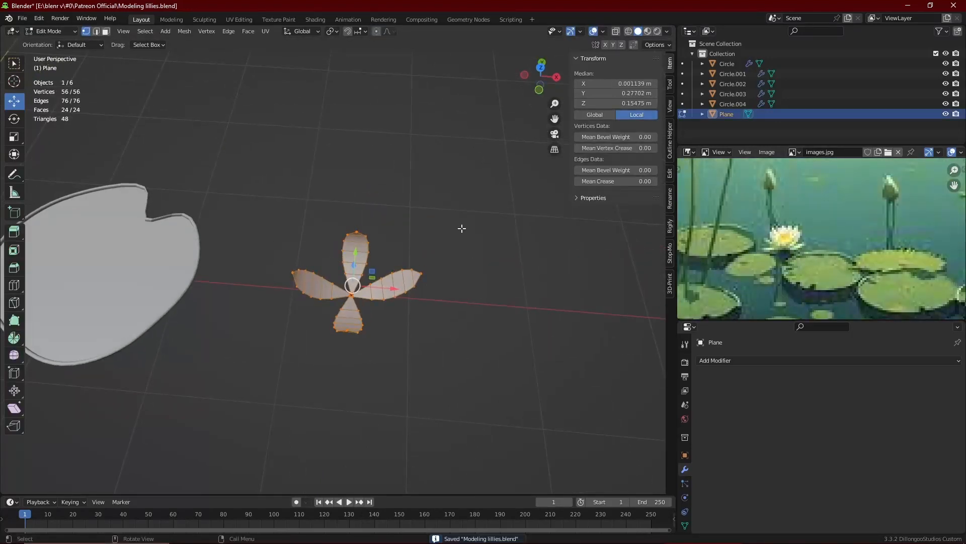
pyautogui.hotkey('shift', 'd')
pyautogui.rightClick(429, 211)
pyautogui.press('r')
pyautogui.press('z')
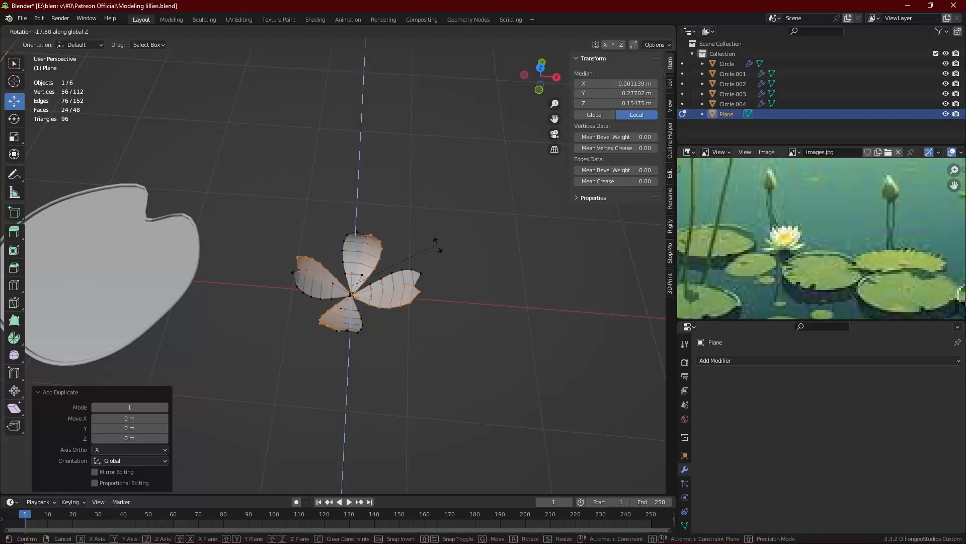
pyautogui.click(336, 263)
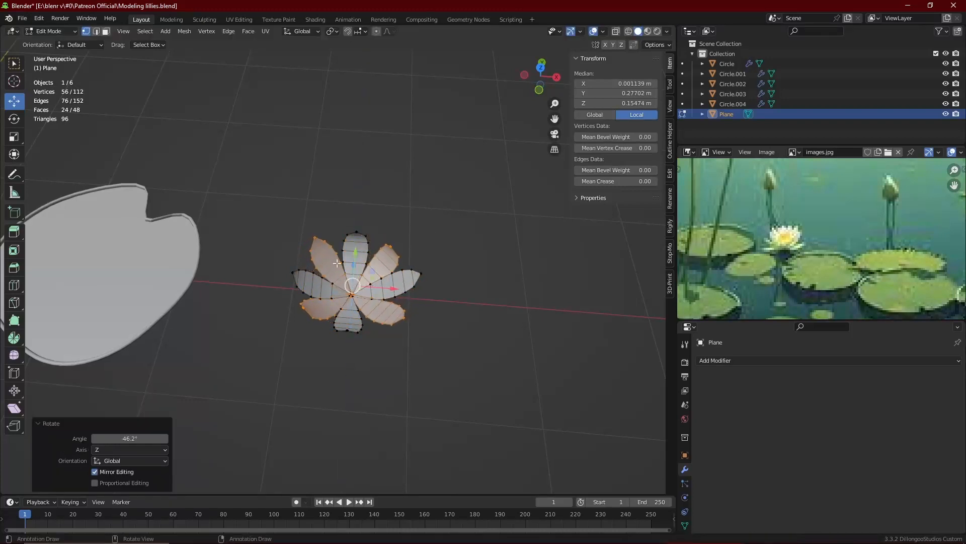
# - Lower the duplicated petals about 0.02 m along Z
pyautogui.moveTo(355, 259); pyautogui.dragTo(374, 223, button='middle')
pyautogui.press('g')
pyautogui.press('z')
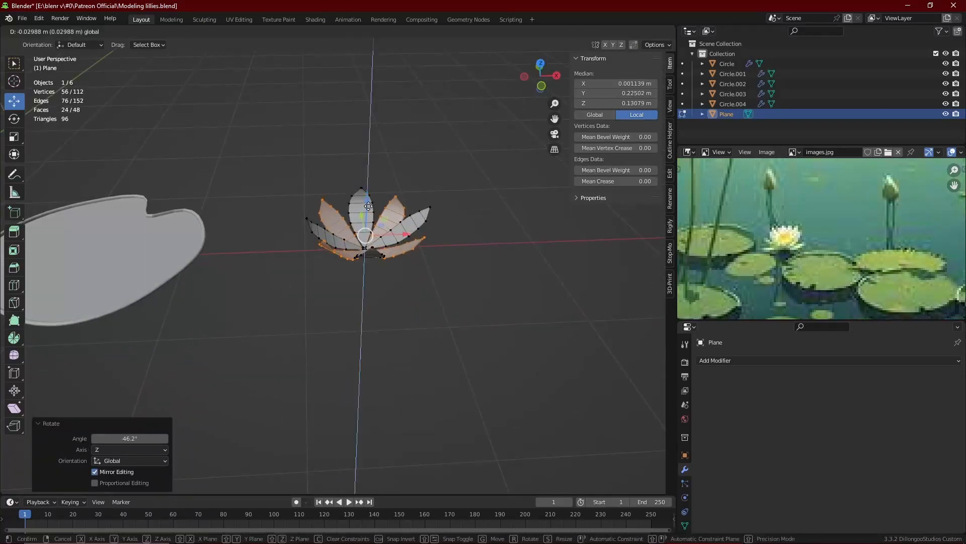
pyautogui.click(369, 205)
# - Scale the duplicated petals using the Individual Origins pivot, return to Object Mode, and save the file
pyautogui.click(332, 31)
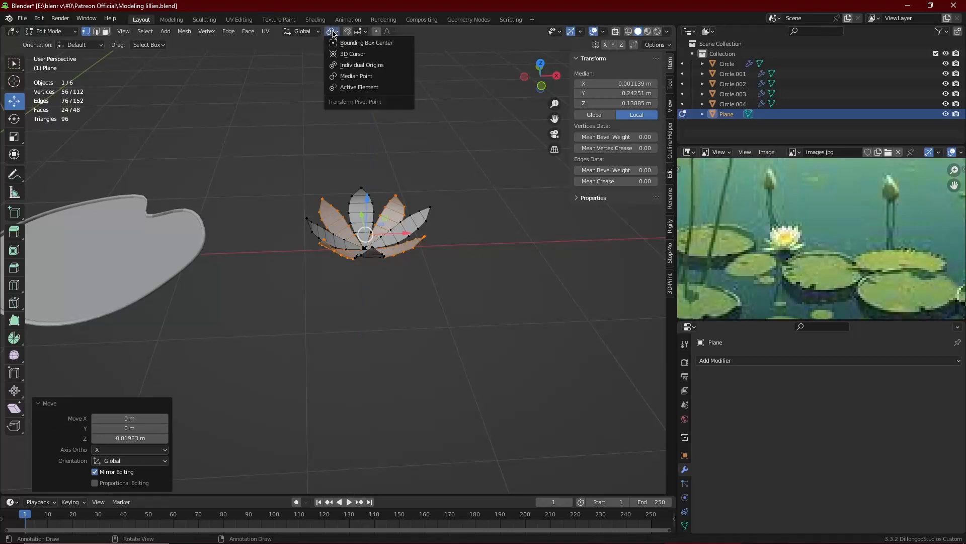
pyautogui.click(346, 66)
pyautogui.press('s')
pyautogui.click(433, 107)
pyautogui.click(331, 31)
pyautogui.click(346, 65)
pyautogui.press('Tab')
pyautogui.moveTo(357, 162)
pyautogui.mouseDown(button='middle')
pyautogui.moveTo(332, 133)
pyautogui.moveTo(340, 181)
pyautogui.moveTo(374, 154)
pyautogui.moveTo(366, 177)
pyautogui.mouseUp(button='middle')
pyautogui.hotkey('ctrl', 's')
# - Duplicate the petal object in place and raise the copy along Z to start an upper layer
pyautogui.click(346, 185)
pyautogui.hotkey('shift', 'd')
pyautogui.moveTo(331, 197); pyautogui.dragTo(331, 183)
pyautogui.moveTo(392, 181); pyautogui.dragTo(449, 163, button='middle')
# - In Edit Mode, scale all of the upper layer's petals along Z and shift them vertically
pyautogui.press('Tab')
pyautogui.press('a')
pyautogui.press('s')
pyautogui.press('z')
pyautogui.click(384, 59)
pyautogui.press('g')
pyautogui.press('z')
pyautogui.click(383, 190)
pyautogui.press('Tab')
# - Scale the lower layer's petals along Z and uniformly in Edit Mode
pyautogui.click(415, 222)
pyautogui.press('Tab')
pyautogui.press('s')
pyautogui.rightClick(399, 140)
pyautogui.press('s')
pyautogui.press('z')
pyautogui.click(390, 165)
pyautogui.press('s')
pyautogui.moveTo(429, 168)
pyautogui.mouseDown(button='middle')
pyautogui.moveTo(441, 144)
pyautogui.moveTo(429, 174)
pyautogui.moveTo(428, 166)
pyautogui.mouseUp(button='middle')
pyautogui.click(439, 146)
# - Refine the same petals' Z scale, adjust their spread across X and Y, and return to Object Mode
pyautogui.press('s')
pyautogui.press('z')
pyautogui.click(403, 133)
pyautogui.press('s')
pyautogui.hotkey('shift', 'z')
pyautogui.click(426, 141)
pyautogui.press('Tab')
# - Scale the upper layer's petals across X and Y only in Edit Mode
pyautogui.click(426, 175)
pyautogui.press('Tab')
pyautogui.press('s')
pyautogui.rightClick(456, 164)
pyautogui.press('s')
pyautogui.hotkey('shift', 'z')
pyautogui.click(468, 164)
pyautogui.press('Tab')
pyautogui.click(437, 147)
pyautogui.scroll(-3, 428, 168)
pyautogui.click(390, 208)
pyautogui.press('Tab')
pyautogui.press('Tab')
pyautogui.scroll(2, 385, 201)
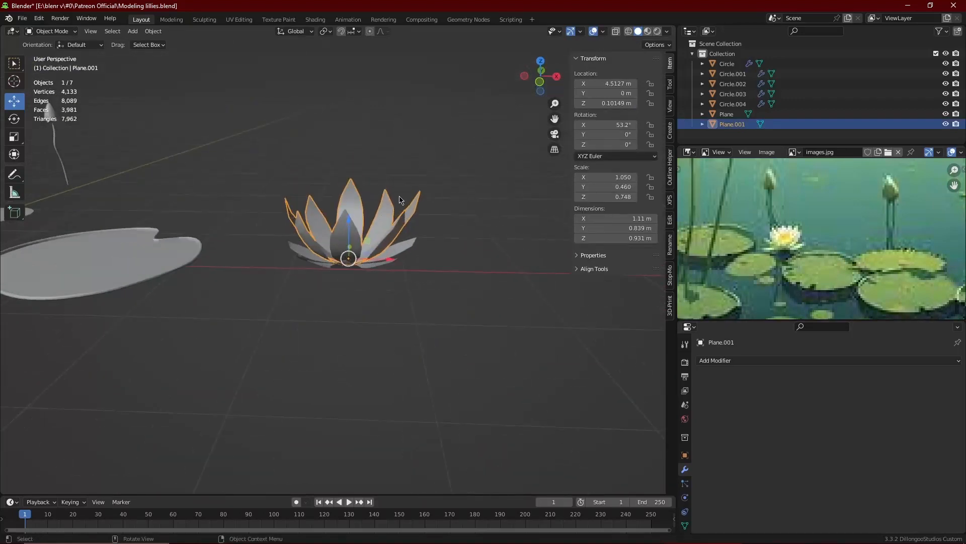
pyautogui.hotkey('alt', 'd')
pyautogui.rightClick(393, 190)
pyautogui.moveTo(348, 217); pyautogui.dragTo(349, 203)
pyautogui.press('r')
pyautogui.press('z')
pyautogui.click(359, 167)
pyautogui.press('x')
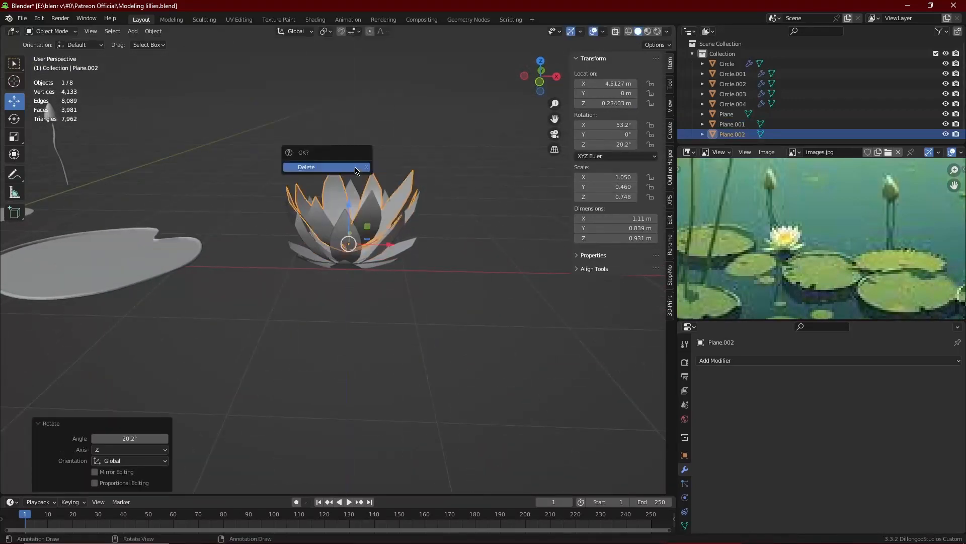
pyautogui.click(358, 168)
# - Duplicate the upper petal layer in place, raise the copy along Z, and rotate it around Z to fill the gaps
pyautogui.click(370, 199)
pyautogui.moveTo(371, 201); pyautogui.dragTo(383, 197, button='middle')
pyautogui.hotkey('shift', 'd')
pyautogui.rightClick(386, 161)
pyautogui.moveTo(361, 220); pyautogui.dragTo(361, 209)
pyautogui.press('r')
pyautogui.press('z')
pyautogui.click(359, 169)
# - Scale the new petal layer along Z and adjust its height
pyautogui.moveTo(355, 217); pyautogui.dragTo(356, 220, button='middle')
pyautogui.press('s')
pyautogui.press('z')
pyautogui.moveTo(356, 220); pyautogui.dragTo(358, 216)
pyautogui.click(376, 149)
pyautogui.click(428, 174)
# - Rotate a petal layer around Z, then resize it uniformly and across X and Y
pyautogui.moveTo(428, 174); pyautogui.dragTo(287, 298, button='middle')
pyautogui.click(379, 236)
pyautogui.press('Tab')
pyautogui.hotkey('ctrl', 'Tab')
pyautogui.click(349, 197)
pyautogui.scroll(2, 353, 168)
pyautogui.press('r')
pyautogui.press('z')
pyautogui.click(411, 215)
pyautogui.press('s')
pyautogui.click(413, 214)
pyautogui.moveTo(286, 303); pyautogui.dragTo(286, 305)
pyautogui.press('s')
pyautogui.hotkey('shift', 'z')
pyautogui.click(332, 253)
pyautogui.moveTo(333, 252); pyautogui.dragTo(413, 211, button='middle')
# - Parent the two upper petal layers to the lowest petal layer and save the file
pyautogui.click(455, 183)
pyautogui.scroll(-2, 451, 185)
pyautogui.click(359, 228)
pyautogui.keyDown('shift'); pyautogui.click(348, 244); pyautogui.keyUp('shift')
pyautogui.keyDown('shift'); pyautogui.click(365, 257); pyautogui.keyUp('shift')
pyautogui.hotkey('ctrl', 'p')
pyautogui.click(366, 259)
pyautogui.click(366, 284)
pyautogui.moveTo(366, 285); pyautogui.dragTo(362, 263, button='middle')
pyautogui.scroll(-2, 345, 318)
pyautogui.scroll(5, 361, 267)
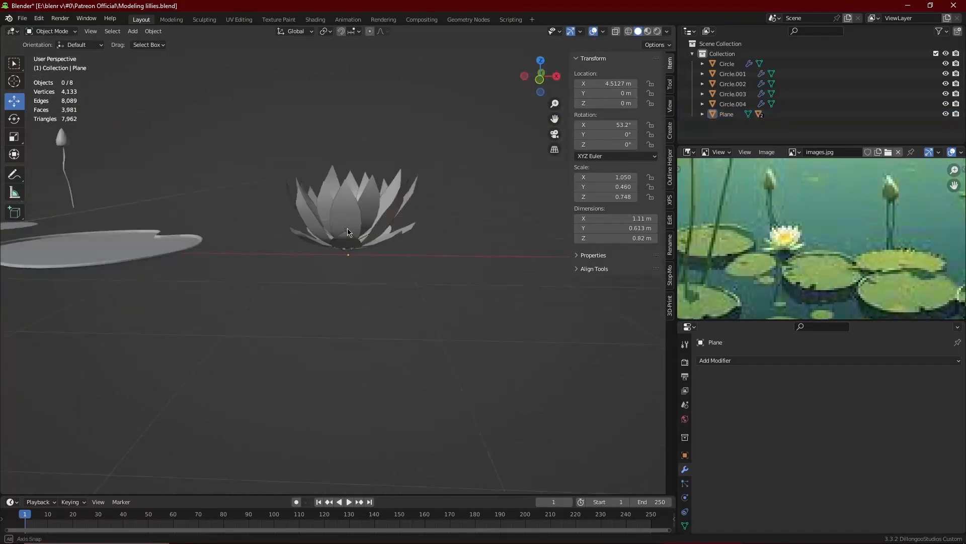
pyautogui.hotkey('ctrl', 's')
# - Add a UV sphere with 10 segments and 10 rings at the flower's base
pyautogui.hotkey('shift', 'a')
pyautogui.moveTo(496, 133)
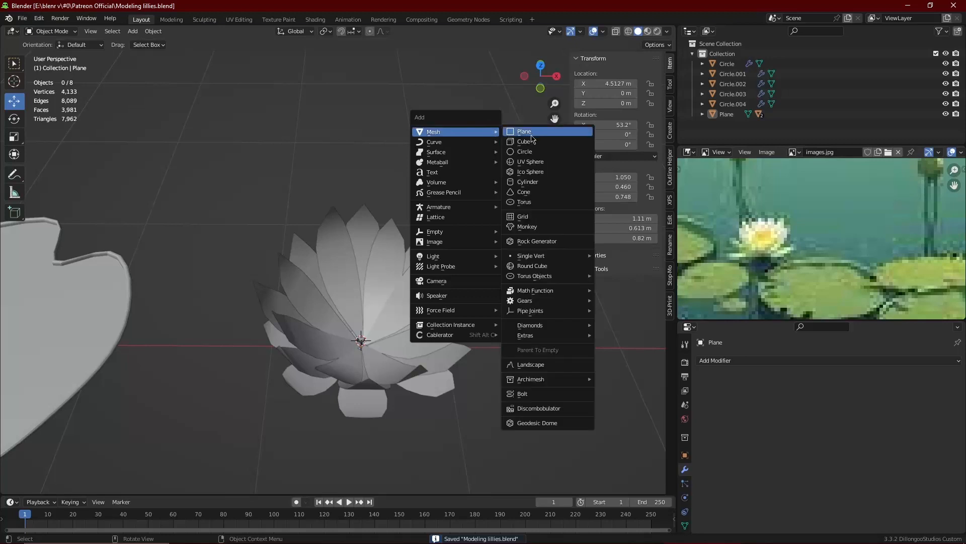
pyautogui.click(524, 161)
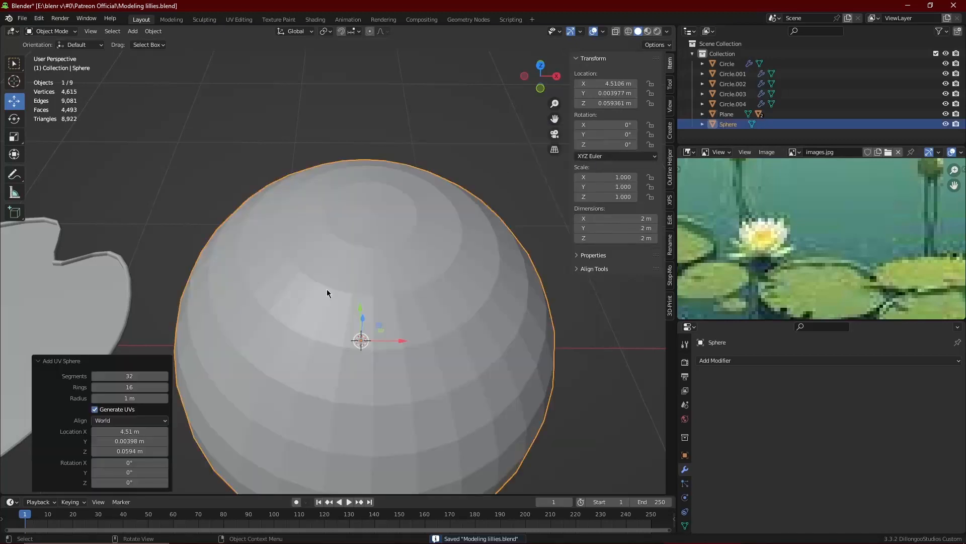
pyautogui.click(140, 372)
pyautogui.write('10')
pyautogui.press('Return')
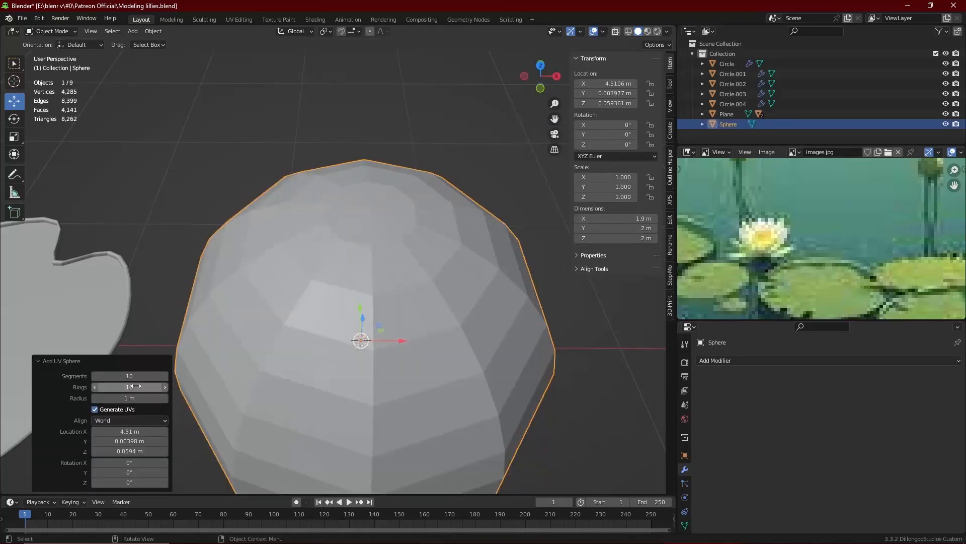
pyautogui.press('Return')
pyautogui.scroll(-3, 373, 272)
pyautogui.moveTo(373, 273); pyautogui.dragTo(374, 249, button='middle')
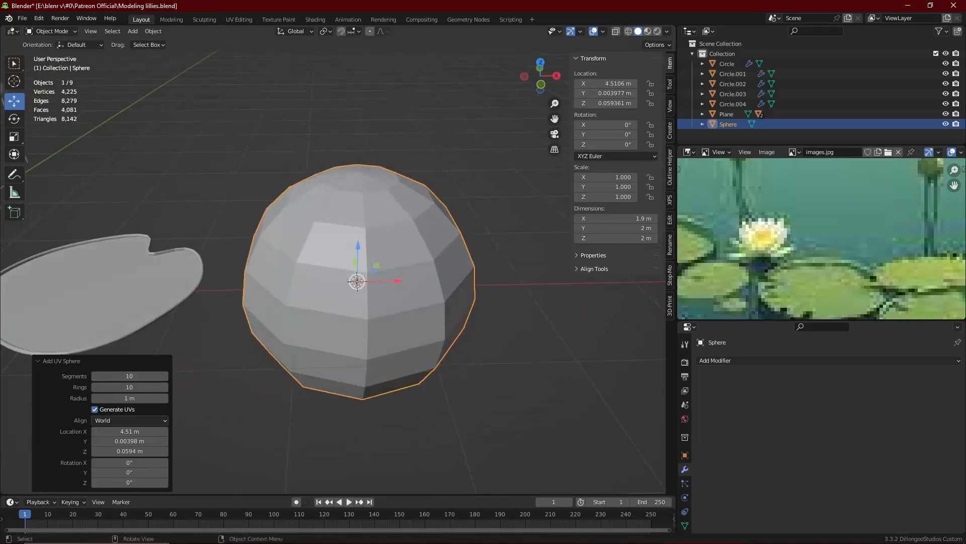
# - Scale the sphere to 0.249 and raise it about 0.19 m along Z inside the flower
pyautogui.press('s')
pyautogui.click(345, 255)
pyautogui.press('g')
pyautogui.press('z')
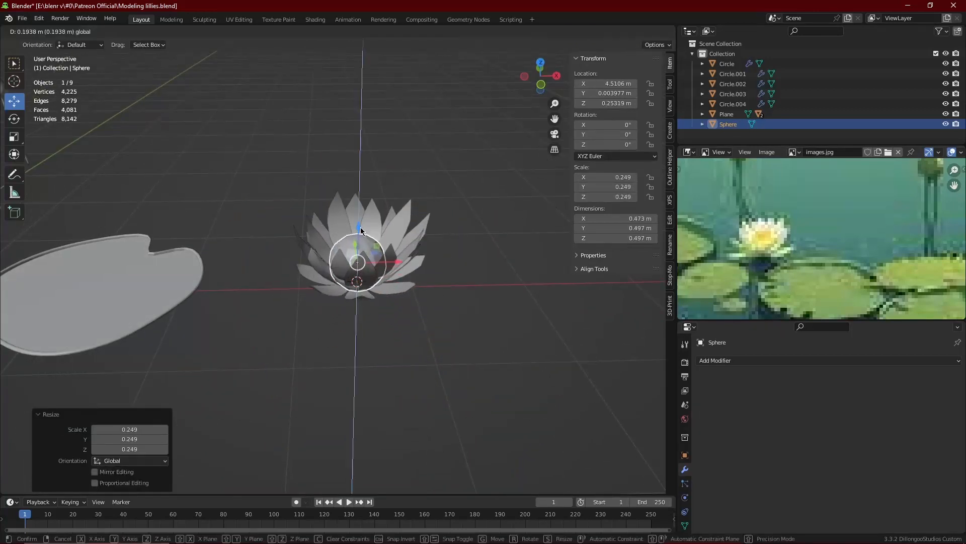
pyautogui.click(360, 231)
# - Delete the sphere's ring of faces just below the middle and the remaining linked lower part, keeping the upper dome
pyautogui.scroll(3, 353, 231)
pyautogui.press('Tab')
pyautogui.hotkey('shift', 'z')
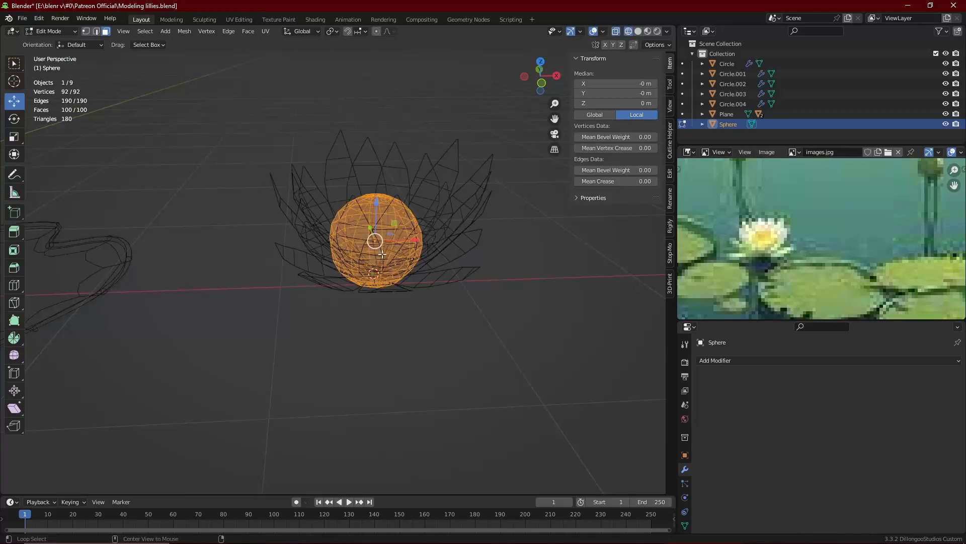
pyautogui.keyDown('alt'); pyautogui.click(388, 258); pyautogui.keyUp('alt')
pyautogui.keyDown('alt'); pyautogui.click(382, 269); pyautogui.keyUp('alt')
pyautogui.press('x')
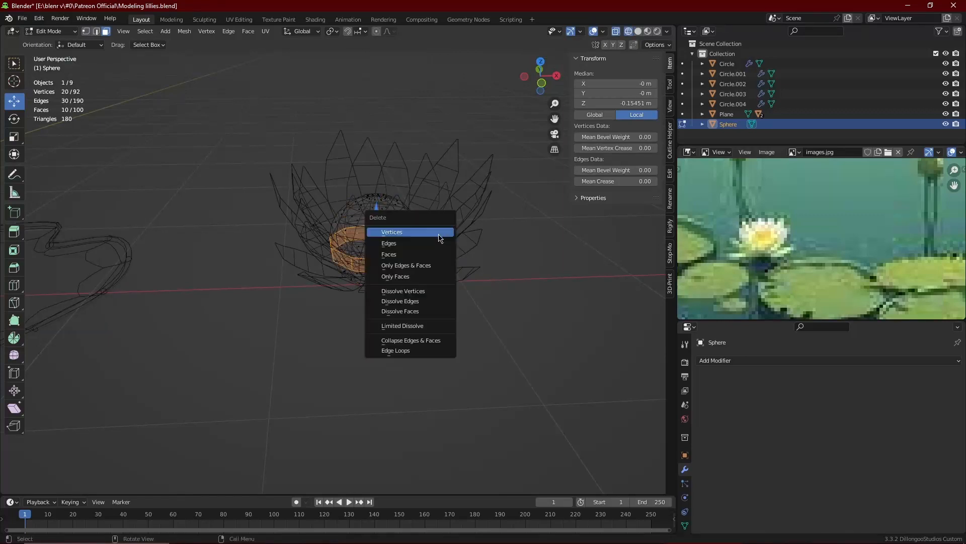
pyautogui.click(431, 260)
pyautogui.click(397, 275)
pyautogui.press('l')
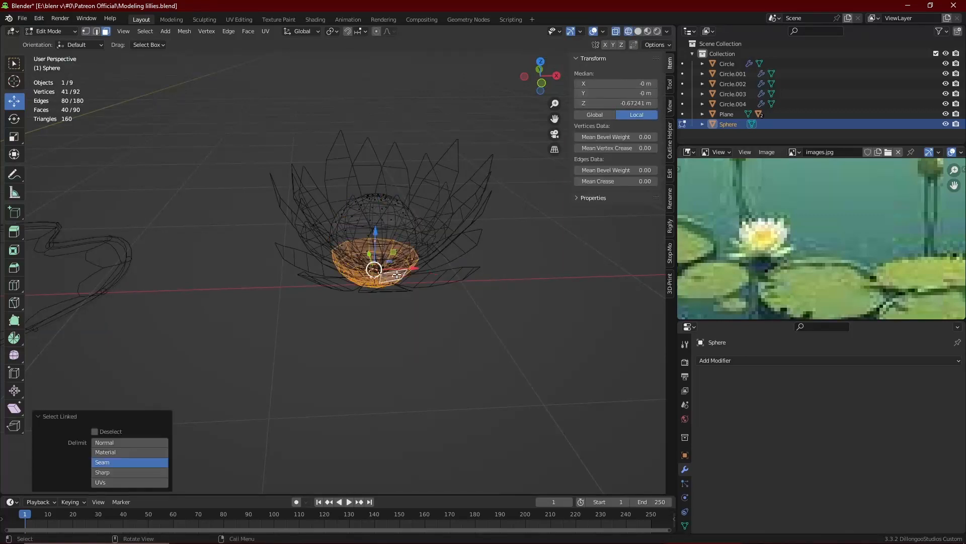
pyautogui.press('x')
pyautogui.click(420, 268)
pyautogui.hotkey('shift', 'z')
# - Scale the dome along Z, then resize it across X and Y
pyautogui.hotkey('ctrl', 'Tab')
pyautogui.click(377, 247)
pyautogui.press('s')
pyautogui.press('z')
pyautogui.click(373, 180)
pyautogui.moveTo(373, 181); pyautogui.dragTo(409, 229, button='middle')
pyautogui.press('s')
pyautogui.hotkey('shift', 'z')
pyautogui.click(410, 235)
# - Move the dome along Z and refine its horizontal and vertical scale to fit the flower's centre
pyautogui.scroll(4, 409, 229)
pyautogui.press('g')
pyautogui.press('z')
pyautogui.click(453, 219)
pyautogui.press('s')
pyautogui.hotkey('shift', 'z')
pyautogui.click(450, 234)
pyautogui.press('s')
pyautogui.press('z')
pyautogui.moveTo(408, 291); pyautogui.dragTo(406, 298)
pyautogui.moveTo(406, 298); pyautogui.dragTo(347, 339, button='middle')
pyautogui.scroll(-3, 339, 342)
pyautogui.moveTo(332, 339); pyautogui.dragTo(332, 343)
pyautogui.moveTo(361, 388); pyautogui.dragTo(364, 388)
pyautogui.moveTo(383, 365); pyautogui.dragTo(370, 197, button='middle')
# - Save the file, duplicate one inner petal in place and separate the copy into its own object
pyautogui.click(334, 193)
pyautogui.press('Tab')
pyautogui.press('l')
pyautogui.hotkey('ctrl', 's')
pyautogui.hotkey('shift', 'd')
pyautogui.rightClick(467, 261)
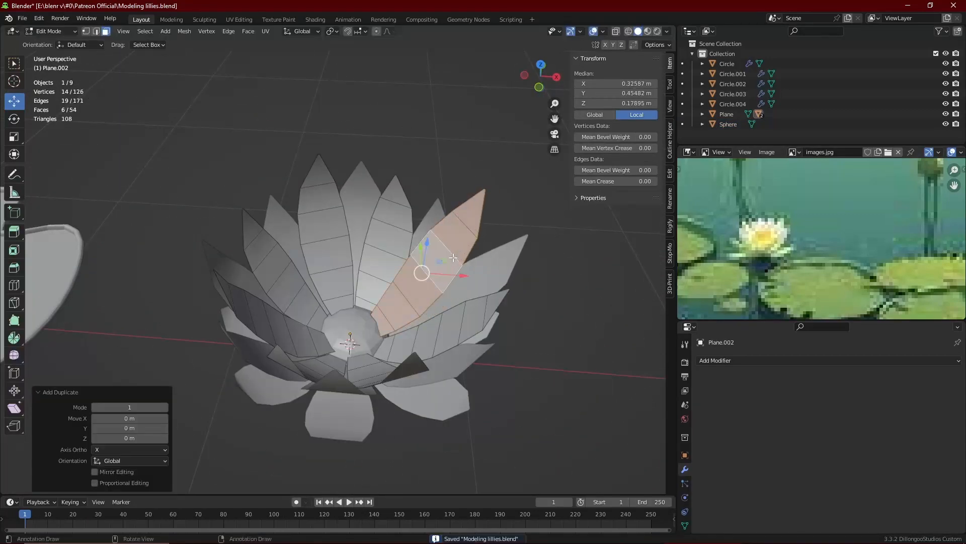
pyautogui.press('p')
pyautogui.click(466, 262)
pyautogui.press('Tab')
# - Move the separated petal about 0.91 m along X, away from the flower
pyautogui.click(388, 262)
pyautogui.scroll(-5, 383, 260)
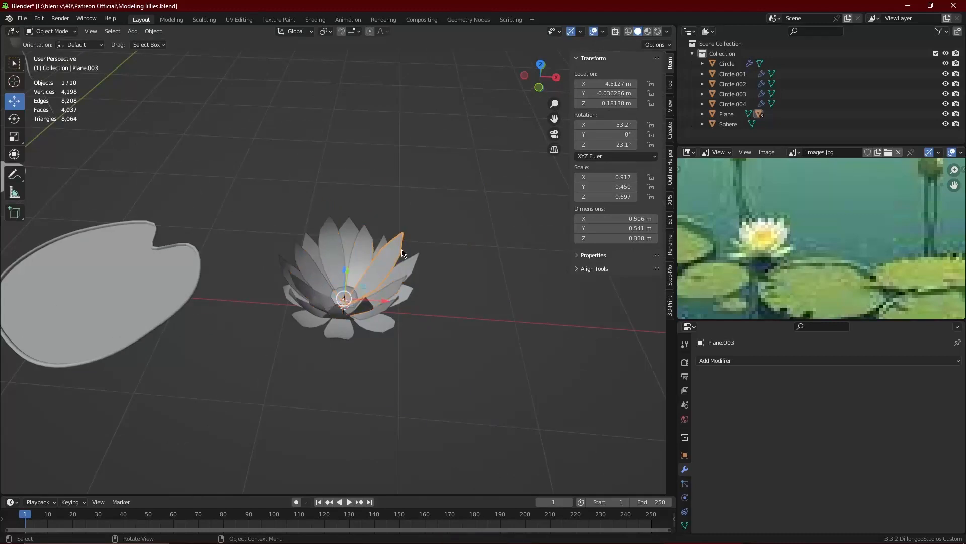
pyautogui.moveTo(369, 297); pyautogui.dragTo(449, 286)
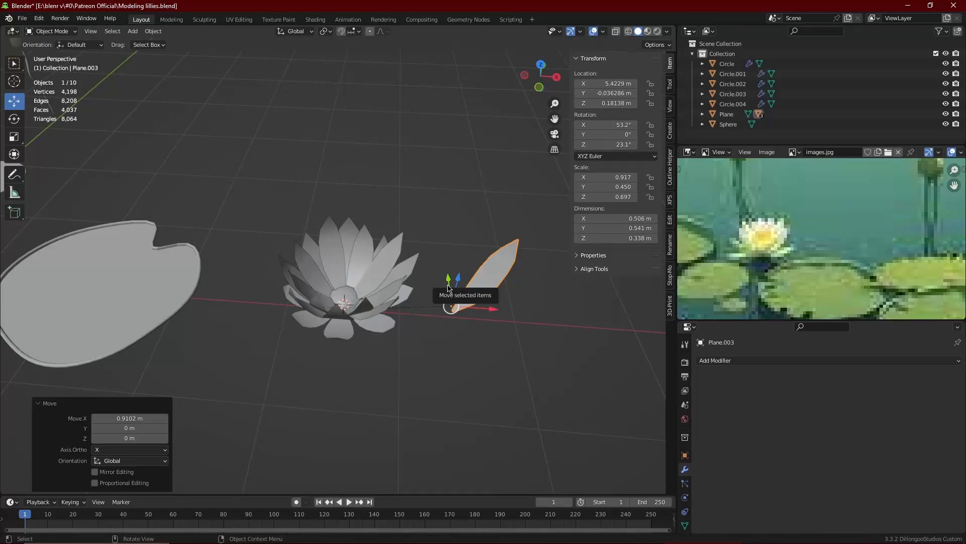
pyautogui.moveTo(405, 167); pyautogui.dragTo(393, 194, button='middle')
pyautogui.scroll(1, 397, 146)
# - Parent the central dome to the flower's inner petals object, then clear the selection
pyautogui.click(323, 307)
pyautogui.keyDown('shift'); pyautogui.click(373, 298); pyautogui.keyUp('shift')
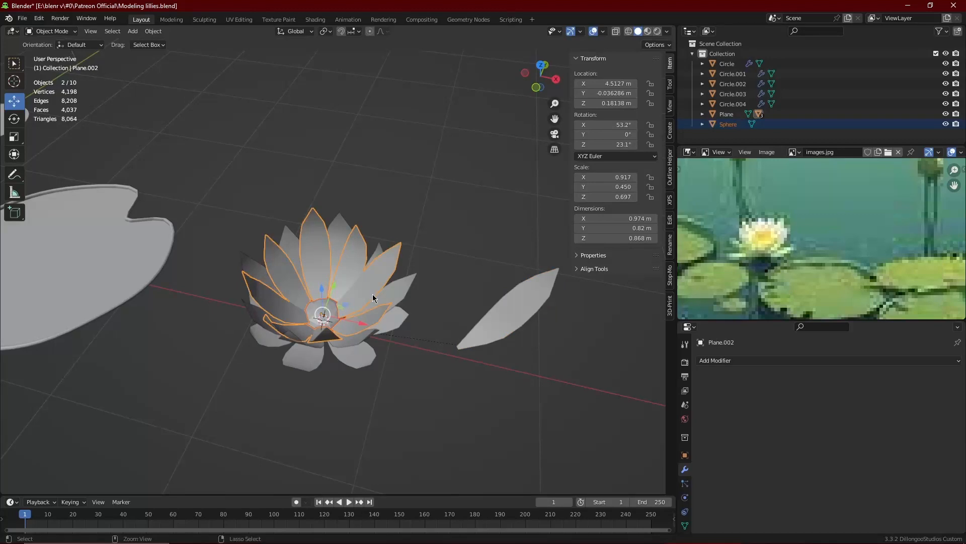
pyautogui.hotkey('ctrl', 'p')
pyautogui.click(372, 294)
pyautogui.hotkey('alt', 'a')
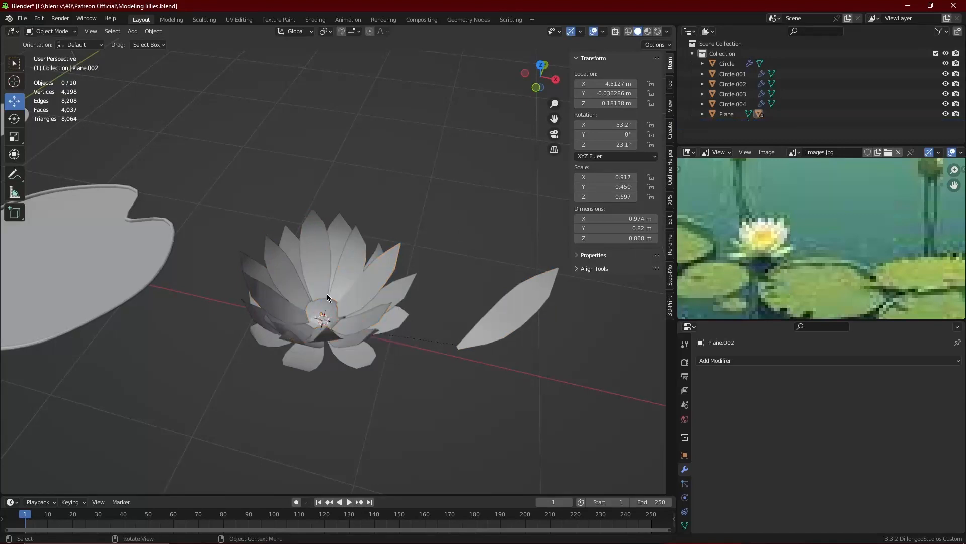
# - Add a particle system to the central dome and set its type to Hair
pyautogui.click(682, 483)
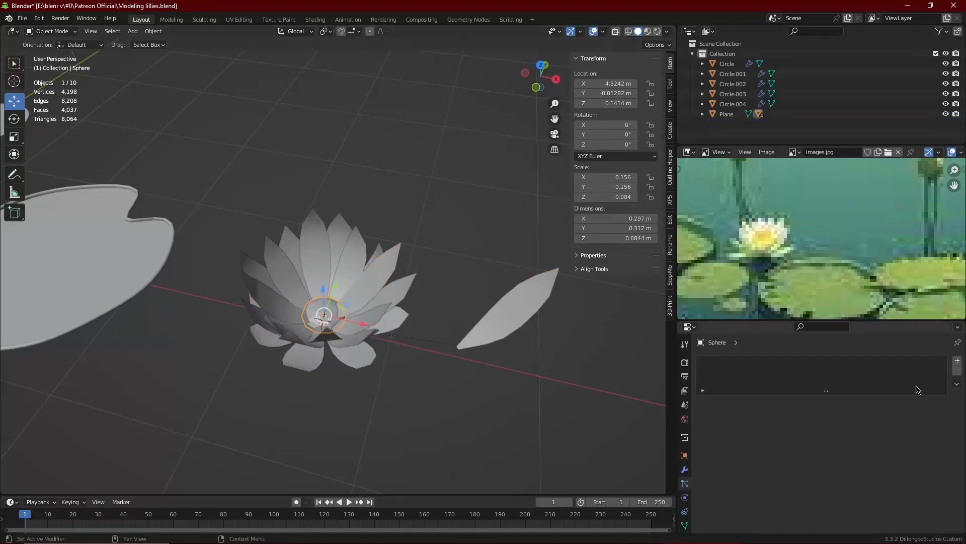
pyautogui.click(958, 361)
pyautogui.click(895, 415)
pyautogui.scroll(-2, 880, 427)
pyautogui.moveTo(312, 251); pyautogui.dragTo(327, 246, button='middle')
pyautogui.scroll(-3, 328, 246)
pyautogui.scroll(10, 335, 244)
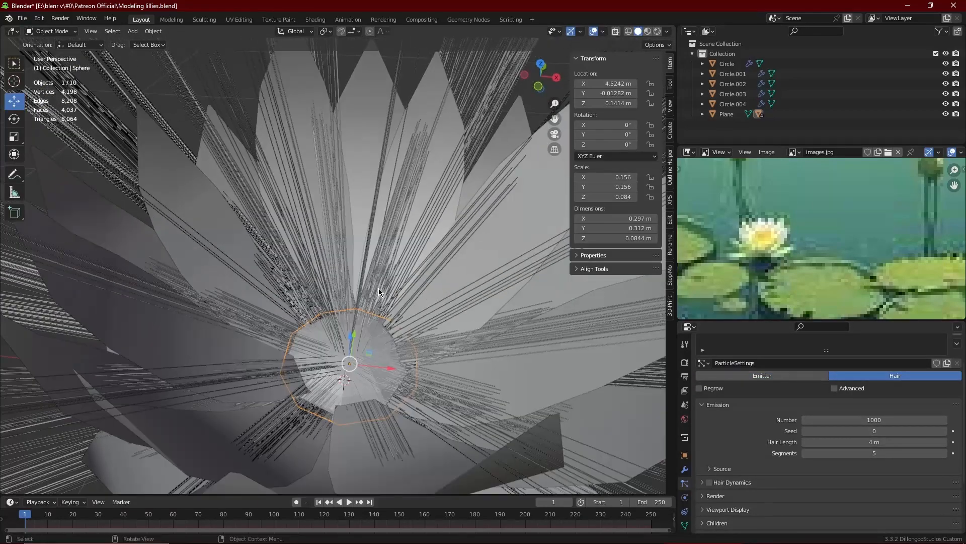
# - Set the dome's hair length to 0.14 m and the particle number to 150
pyautogui.scroll(-4, 378, 291)
pyautogui.moveTo(906, 443); pyautogui.dragTo(829, 443)
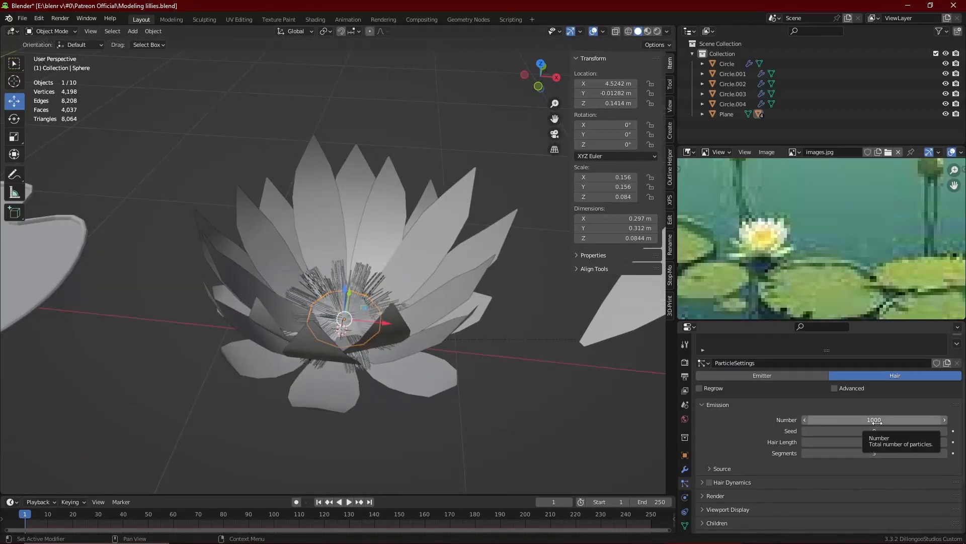
pyautogui.write('150')
pyautogui.press('Return')
pyautogui.scroll(-4, 525, 268)
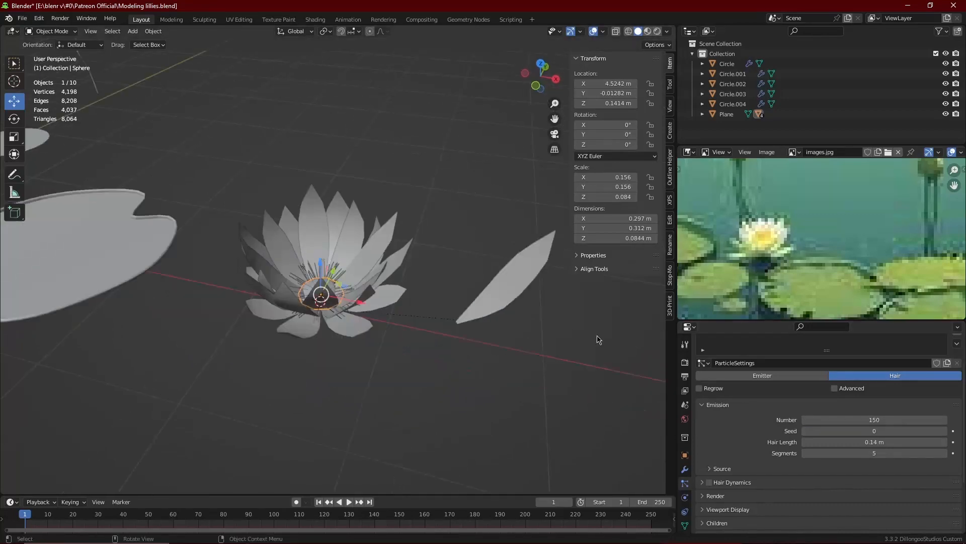
pyautogui.scroll(-3, 760, 464)
# - Render the dome's hair particles as Object, using the separated petal as the instance object
pyautogui.click(724, 435)
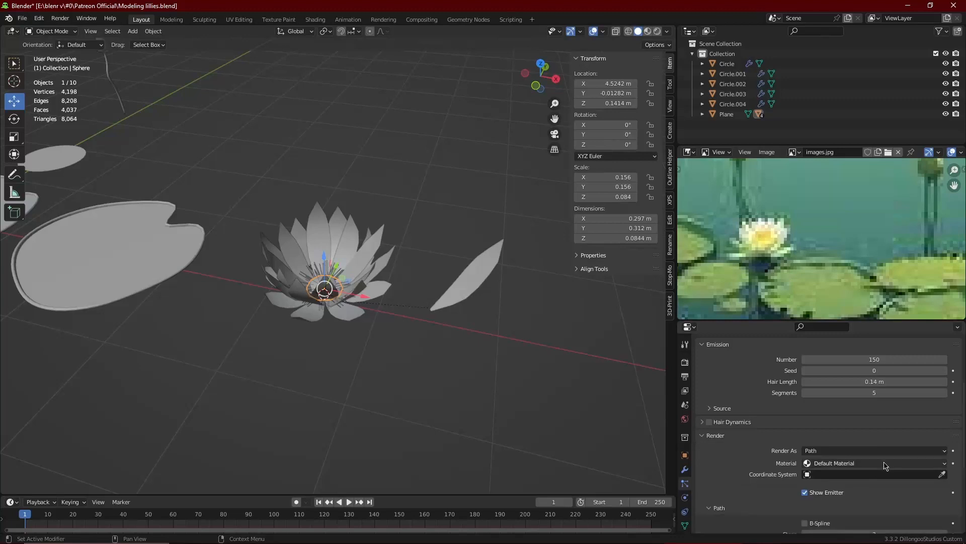
pyautogui.click(868, 451)
pyautogui.click(846, 484)
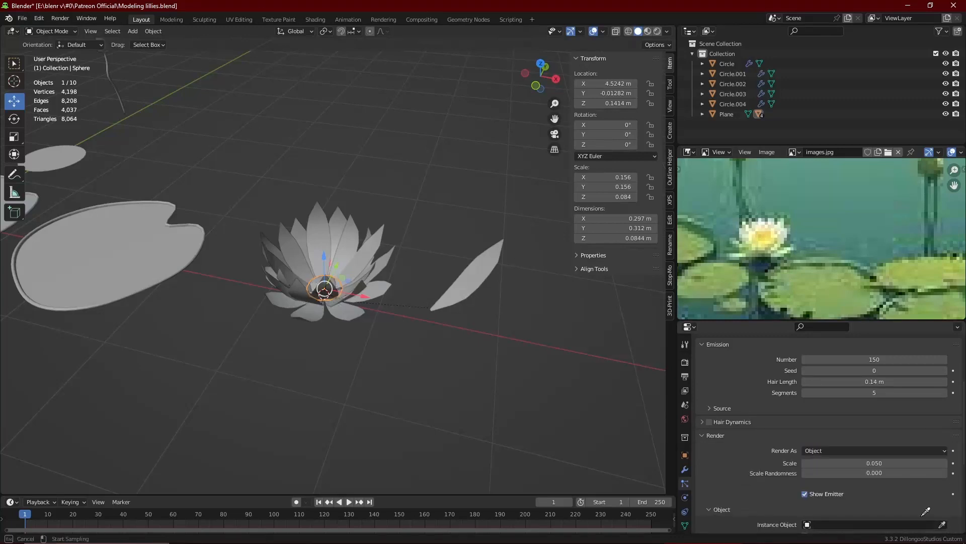
pyautogui.click(478, 276)
pyautogui.scroll(8, 383, 258)
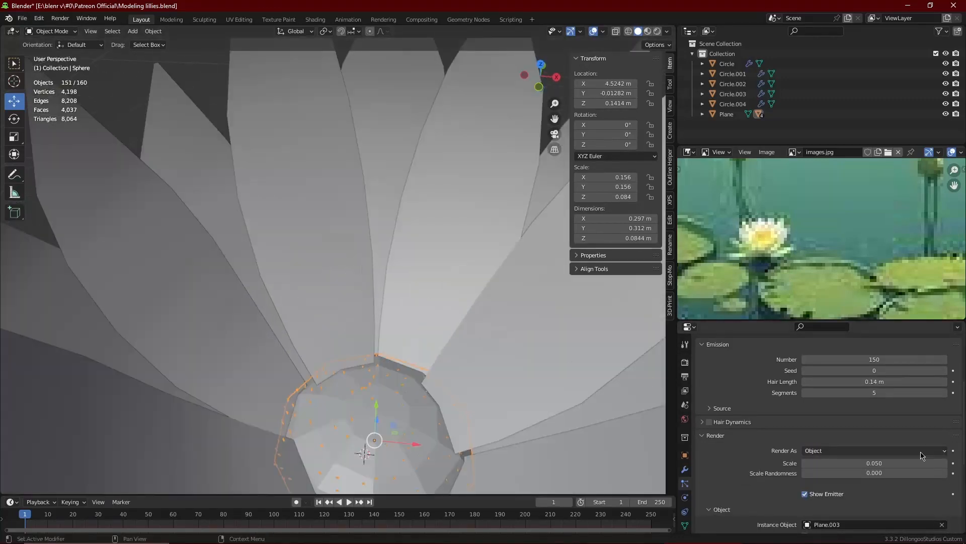
# - Set the petal instances' scale to 1.890 and their scale randomness to 0.647
pyautogui.scroll(-4, 568, 380)
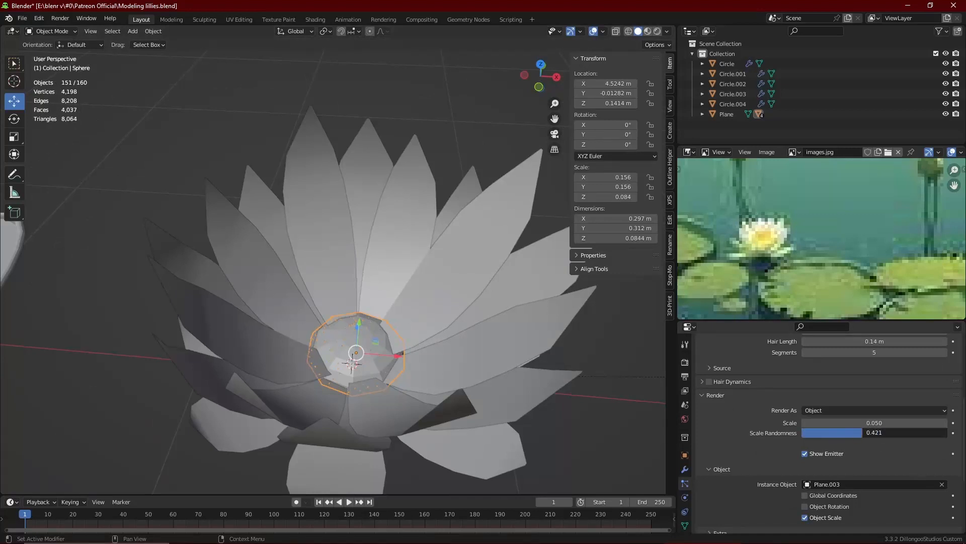
pyautogui.moveTo(874, 422); pyautogui.dragTo(934, 423)
pyautogui.scroll(-4, 402, 312)
pyautogui.moveTo(359, 294); pyautogui.dragTo(338, 327, button='middle')
pyautogui.click(421, 270)
pyautogui.moveTo(412, 297); pyautogui.dragTo(370, 277, button='middle')
pyautogui.scroll(5, 370, 259)
pyautogui.scroll(-2, 370, 277)
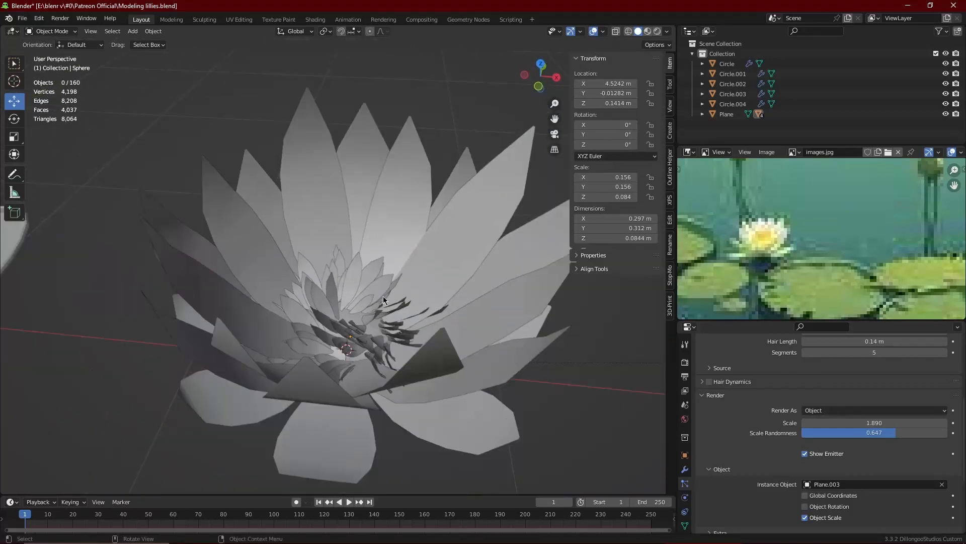
# - Hide the viewport overlays and reduce the petal instances' scale to 1.570
pyautogui.click(332, 309)
pyautogui.click(593, 32)
pyautogui.moveTo(899, 424)
pyautogui.mouseDown()
pyautogui.moveTo(873, 424)
pyautogui.moveTo(957, 423)
pyautogui.moveTo(838, 423)
pyautogui.moveTo(888, 424)
pyautogui.mouseUp()
# - Try toggling the particle system's Show Emitter, Object Rotation and Object Scale options
pyautogui.click(805, 454)
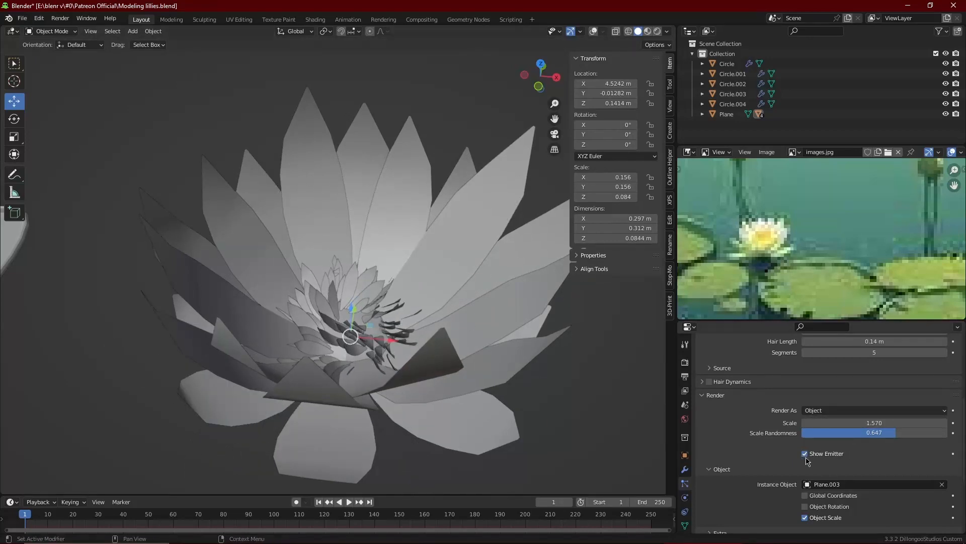
pyautogui.scroll(-4, 841, 470)
pyautogui.click(804, 425)
pyautogui.click(805, 426)
pyautogui.click(805, 437)
pyautogui.click(805, 437)
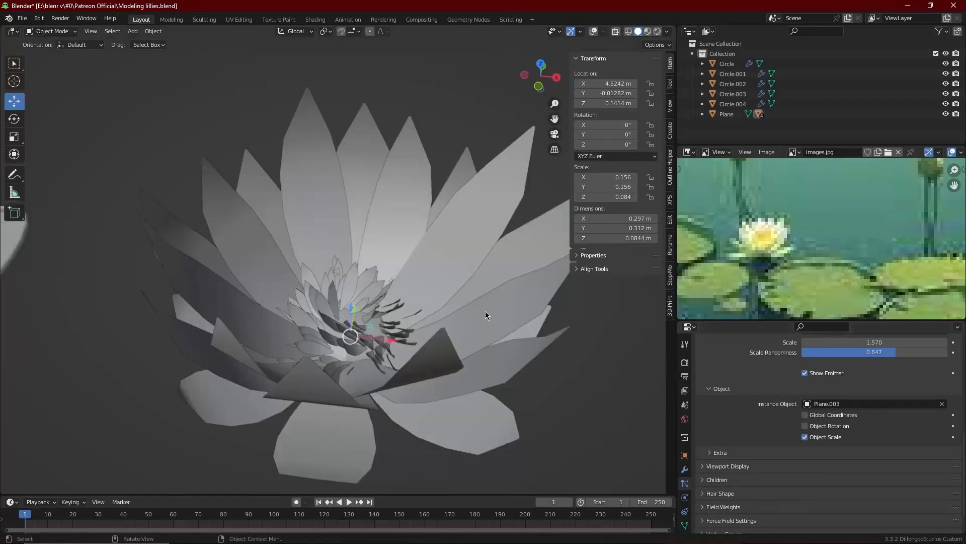
# - Scale the dome by 1.877 along Z and enable advanced rotation settings for its hair particles
pyautogui.scroll(-3, 730, 461)
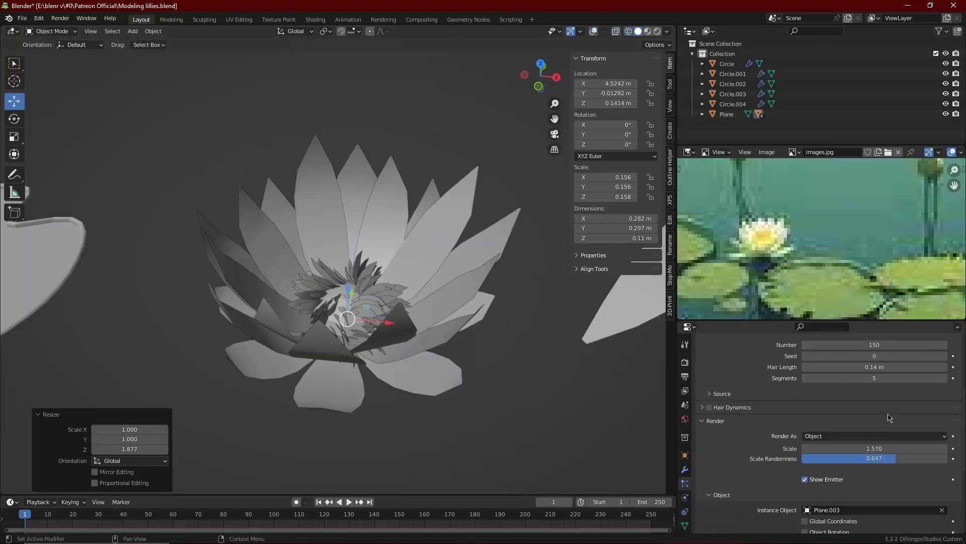
pyautogui.scroll(5, 878, 398)
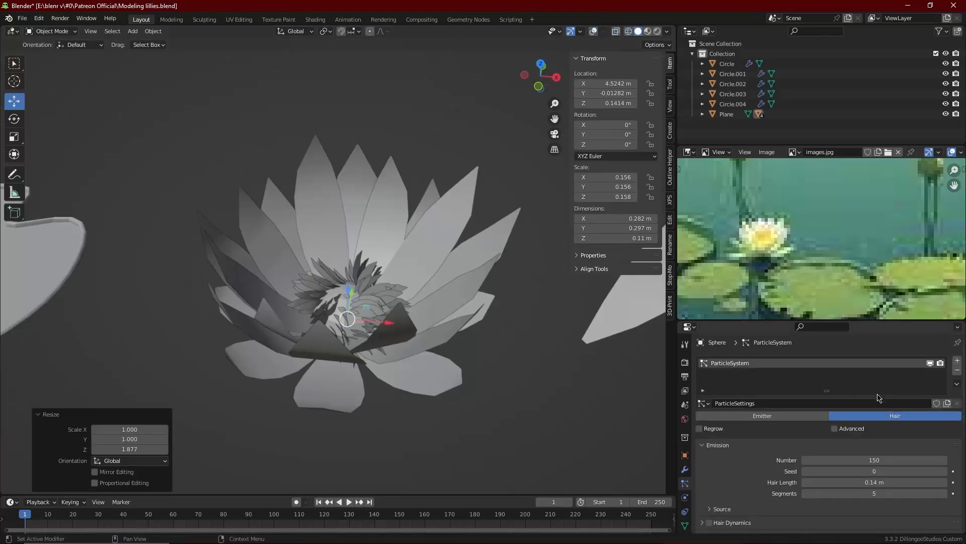
pyautogui.scroll(-5, 766, 454)
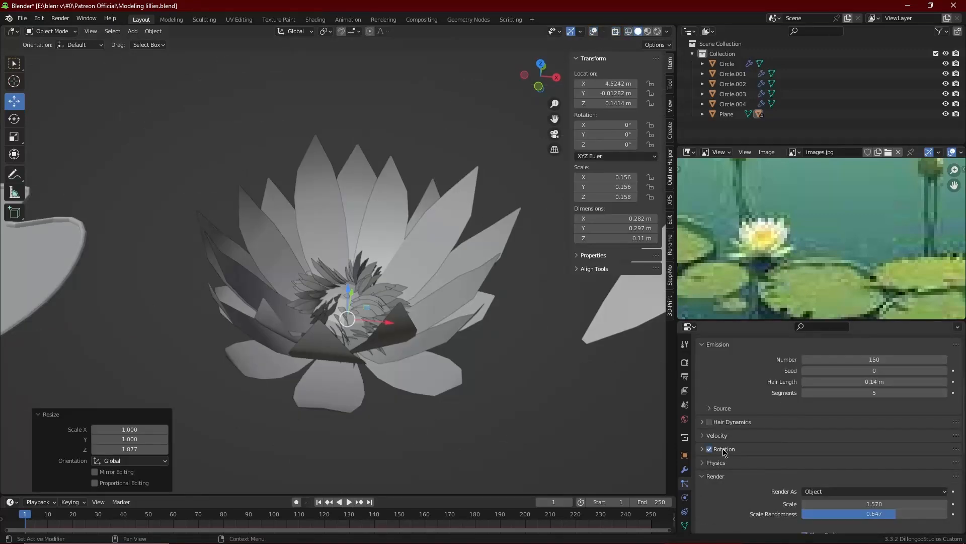
# - Try the Global Y orientation axis for the particles' rotation, then set it to Object Z
pyautogui.click(725, 453)
pyautogui.click(845, 464)
pyautogui.click(829, 398)
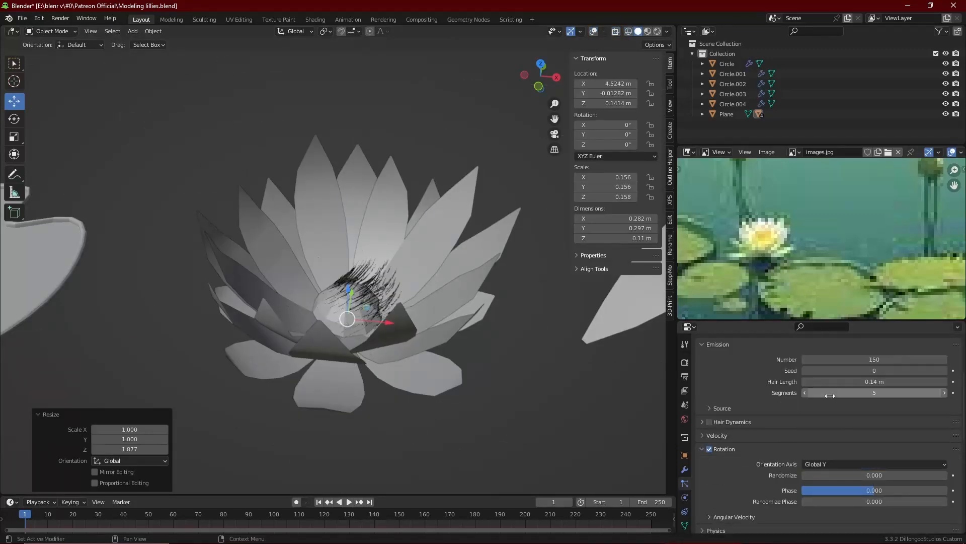
pyautogui.click(843, 466)
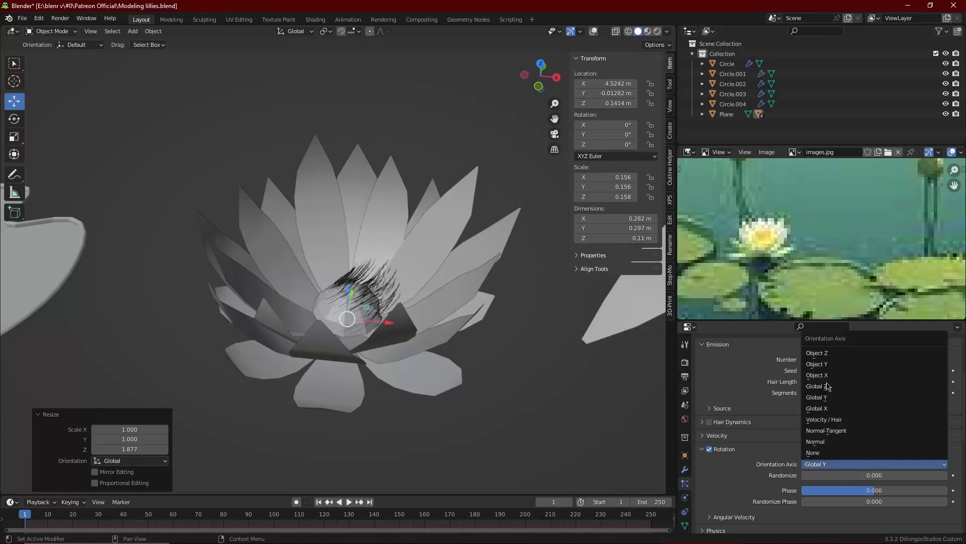
pyautogui.click(836, 354)
# - Set the particles' rotation randomness to 0.257 and phase to 0.507, and increase the phase randomness
pyautogui.moveTo(868, 480); pyautogui.dragTo(901, 480)
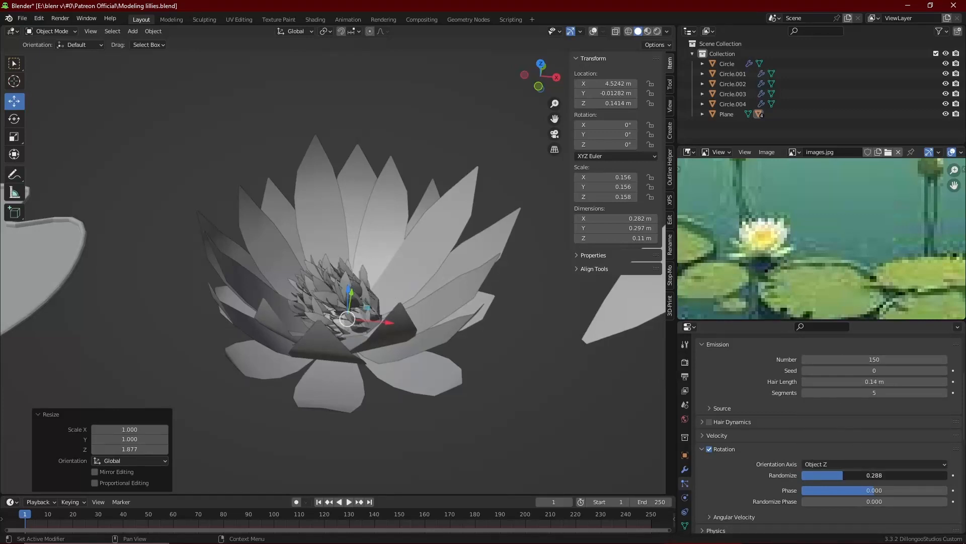
pyautogui.moveTo(846, 492); pyautogui.dragTo(914, 493)
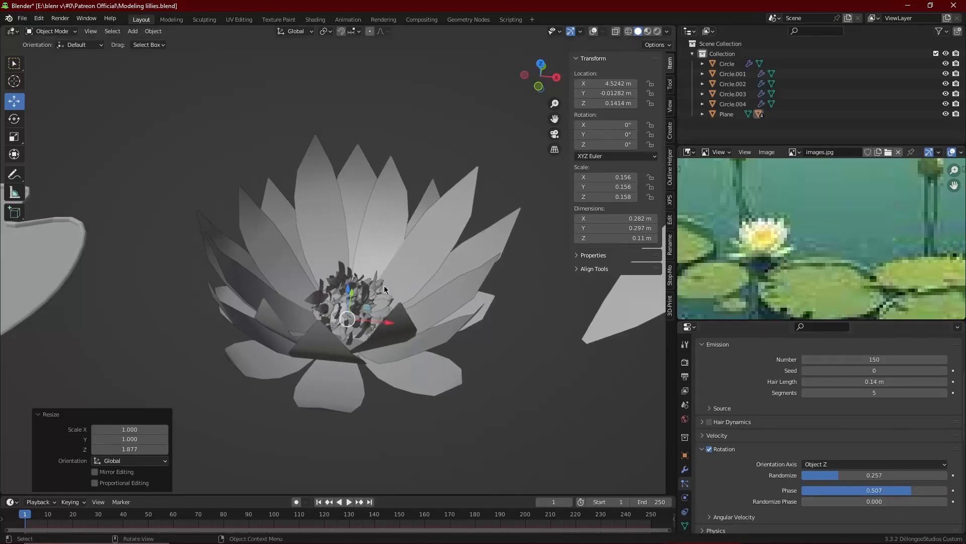
pyautogui.moveTo(384, 287); pyautogui.dragTo(404, 302, button='middle')
pyautogui.moveTo(806, 501); pyautogui.dragTo(901, 501)
# - Increase the number of particles on the dome to 250
pyautogui.scroll(2, 892, 446)
pyautogui.write('25')
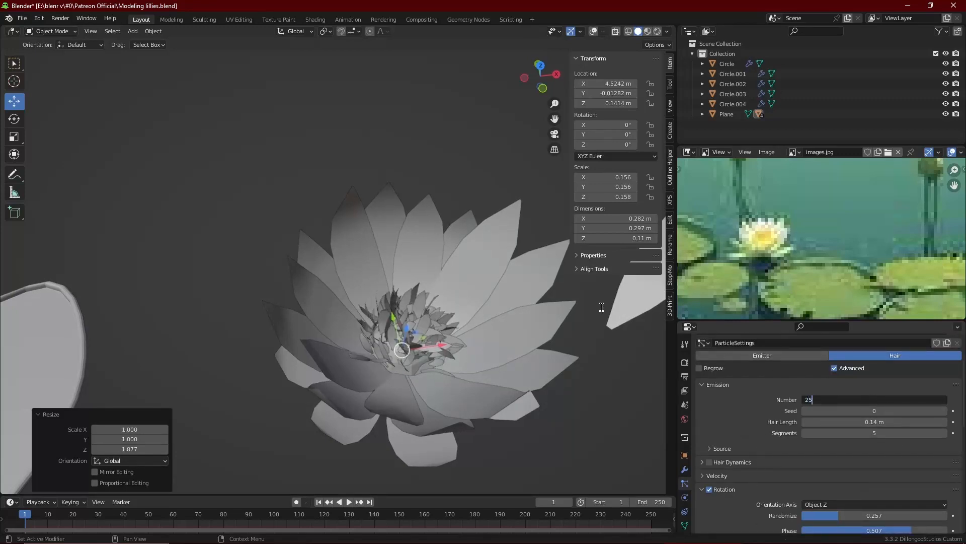
pyautogui.write('0')
pyautogui.press('Return')
# - Turn the viewport overlays back on and select the dome with its petal instances
pyautogui.scroll(-3, 425, 204)
pyautogui.click(424, 203)
pyautogui.moveTo(423, 204); pyautogui.dragTo(390, 201, button='middle')
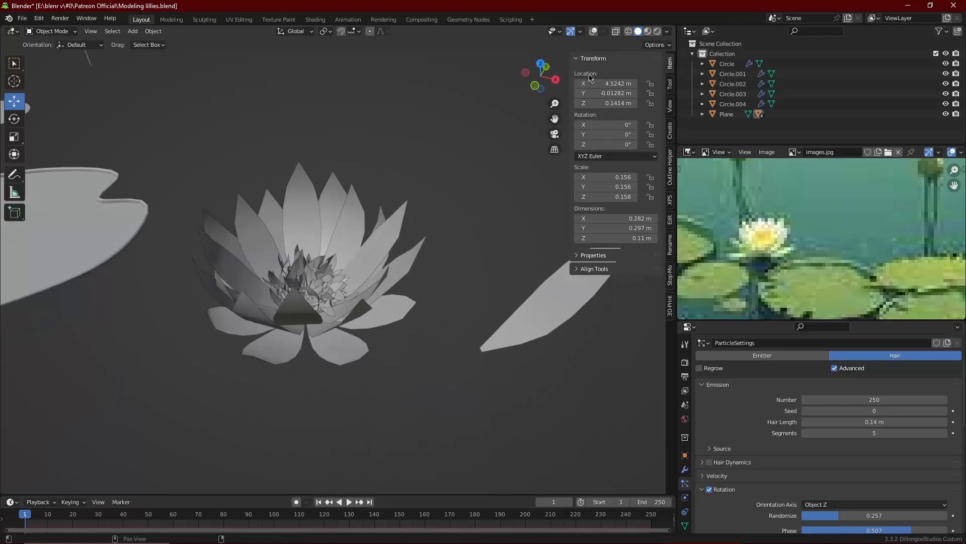
pyautogui.moveTo(363, 263); pyautogui.dragTo(393, 241, button='middle')
pyautogui.click(386, 275)
pyautogui.scroll(-1, 395, 231)
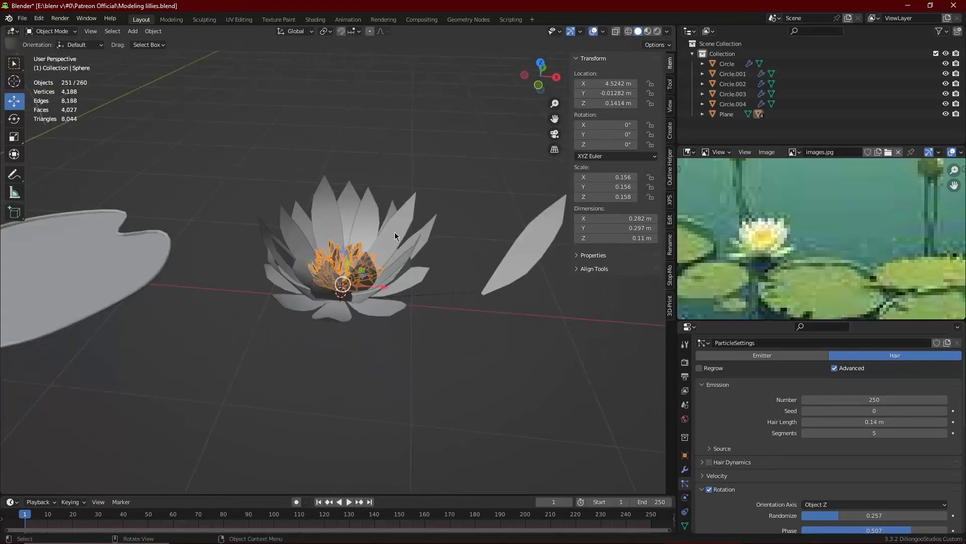
pyautogui.hotkey('shift', 'd')
pyautogui.rightClick(452, 129)
pyautogui.press('x')
pyautogui.click(452, 129)
pyautogui.scroll(3, 373, 252)
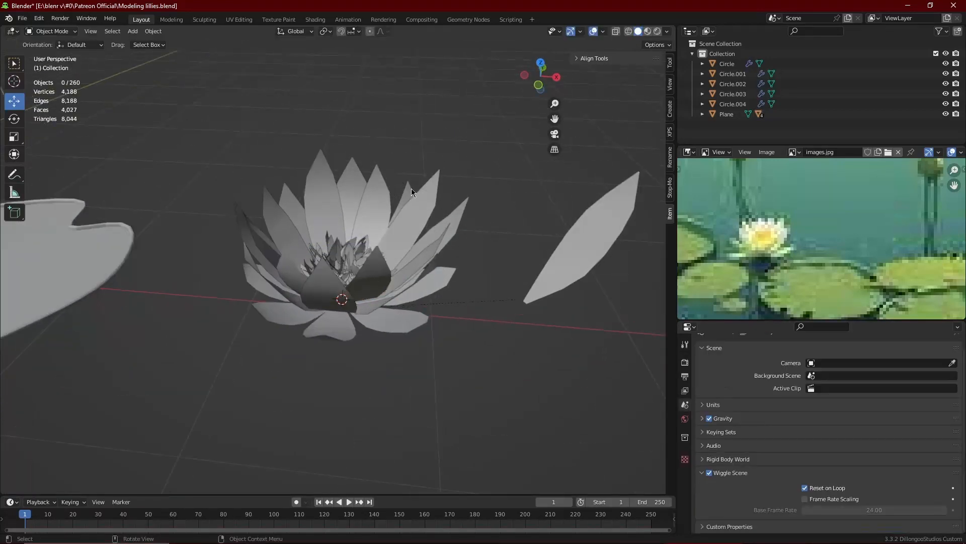
# - Save the file and inspect the flower's centre with its small petal instances
pyautogui.moveTo(352, 305); pyautogui.dragTo(349, 318, button='middle')
pyautogui.click(353, 313)
pyautogui.hotkey('ctrl', 's')
pyautogui.moveTo(396, 223); pyautogui.dragTo(402, 231, button='middle')
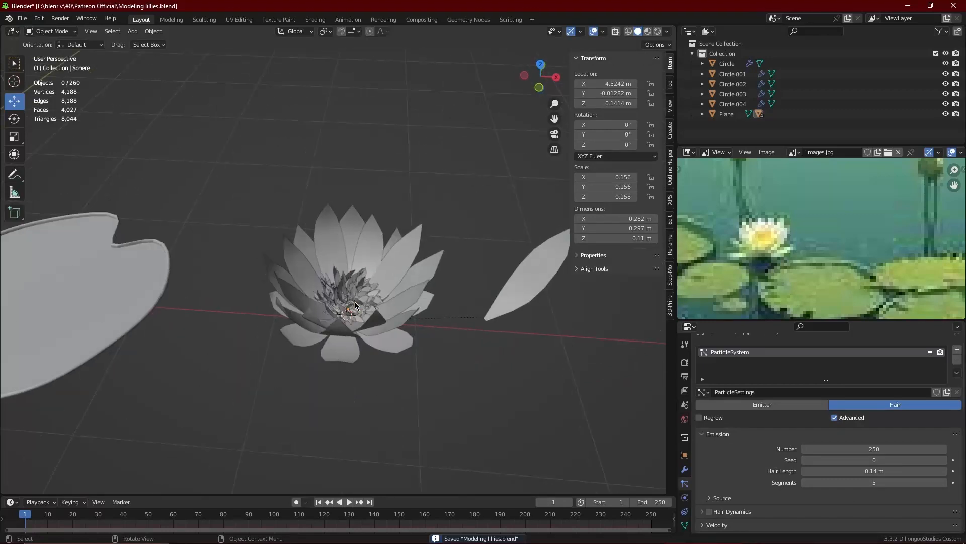
pyautogui.click(344, 282)
pyautogui.moveTo(397, 176); pyautogui.dragTo(410, 205, button='middle')
pyautogui.scroll(4, 409, 205)
pyautogui.click(410, 205)
pyautogui.scroll(-5, 402, 211)
pyautogui.moveTo(375, 251)
pyautogui.mouseDown(button='middle')
pyautogui.moveTo(327, 279)
pyautogui.moveTo(365, 248)
pyautogui.mouseUp(button='middle')
pyautogui.scroll(2, 350, 308)
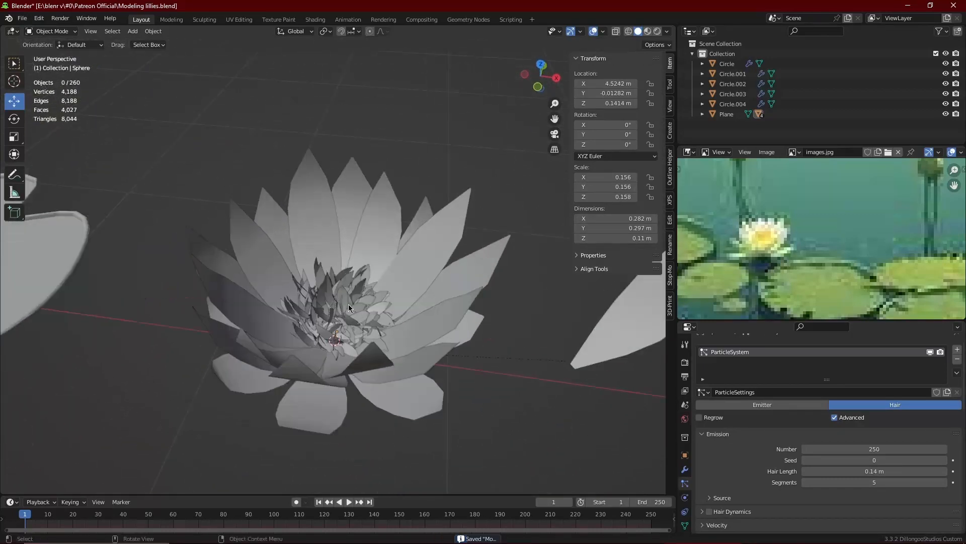